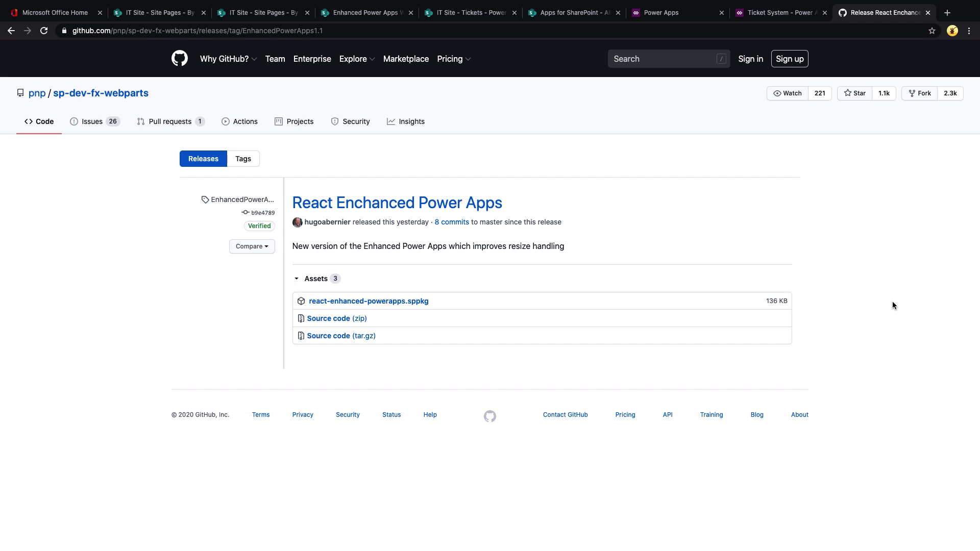
Step: Download the Enhanced Power Apps package, then open the Apps site from SharePoint's frequent sites
click(392, 302)
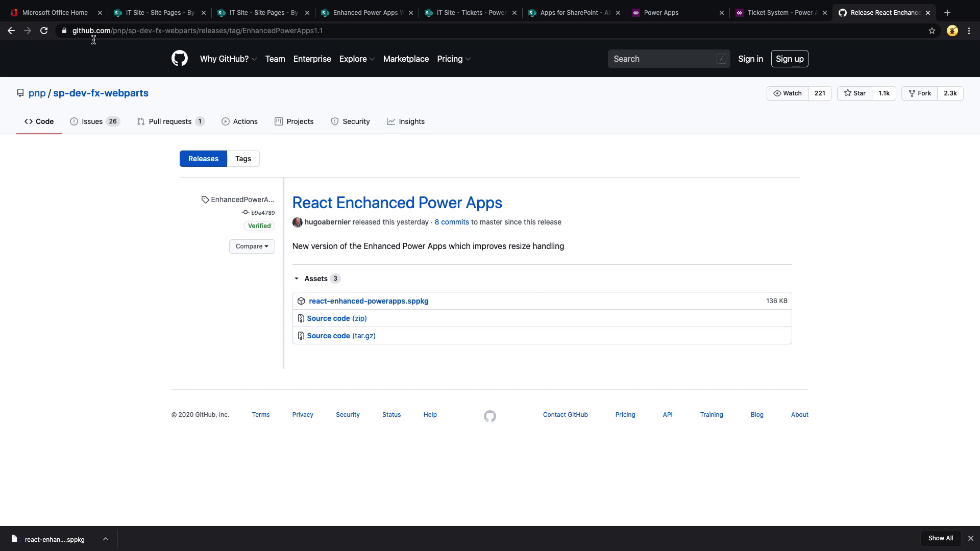
click(67, 14)
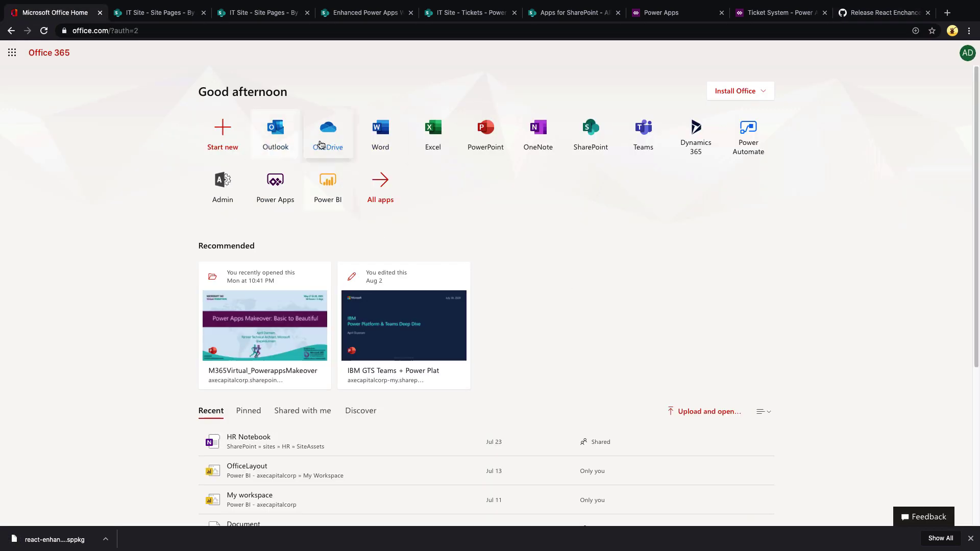
click(591, 135)
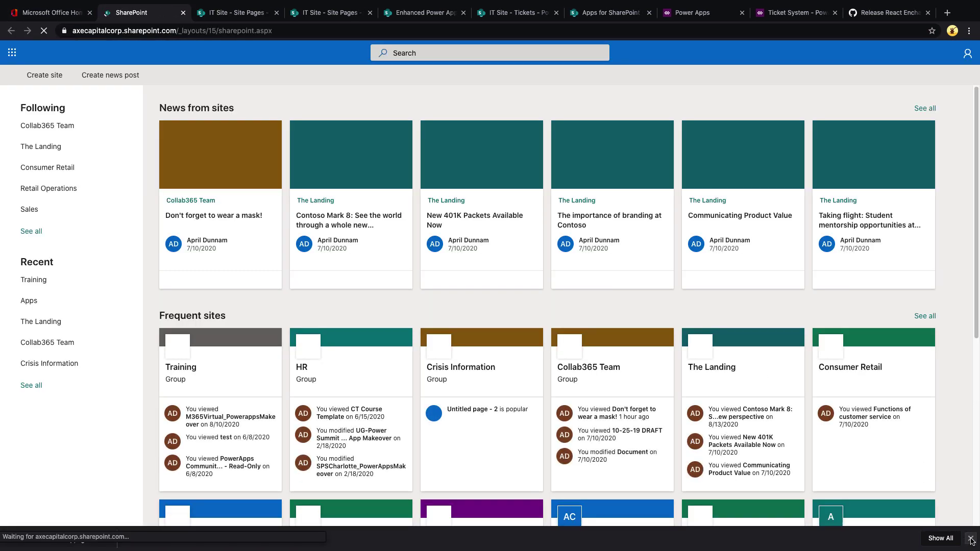
click(970, 539)
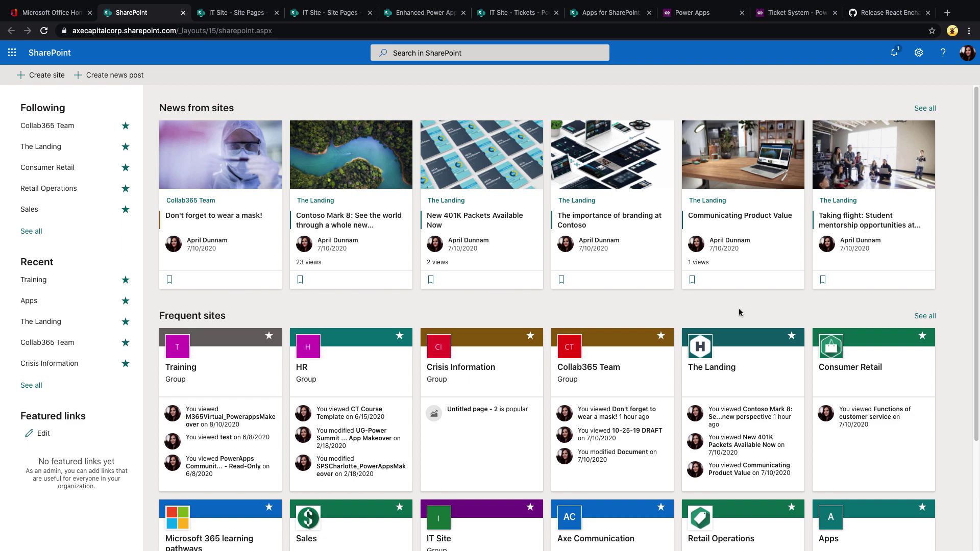
scroll(740, 313, down, 3)
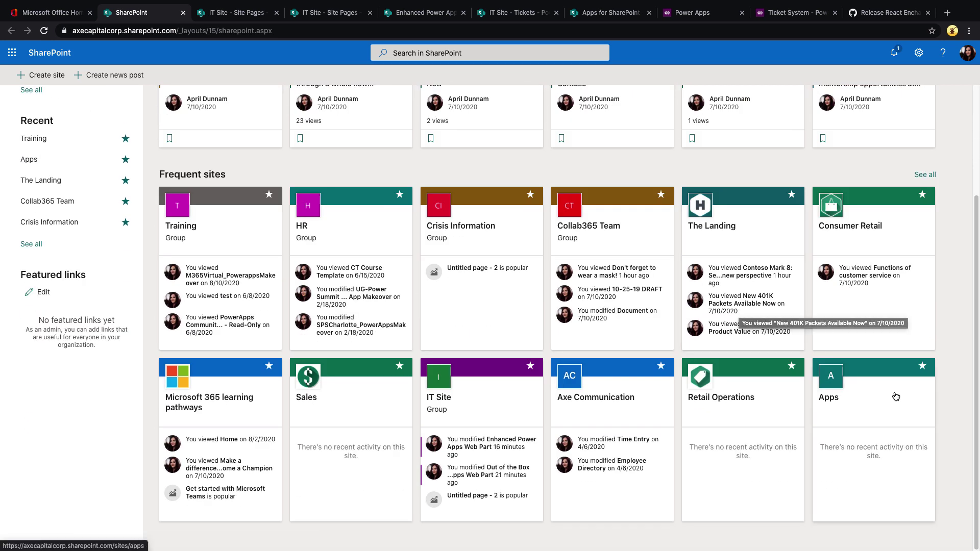
click(869, 407)
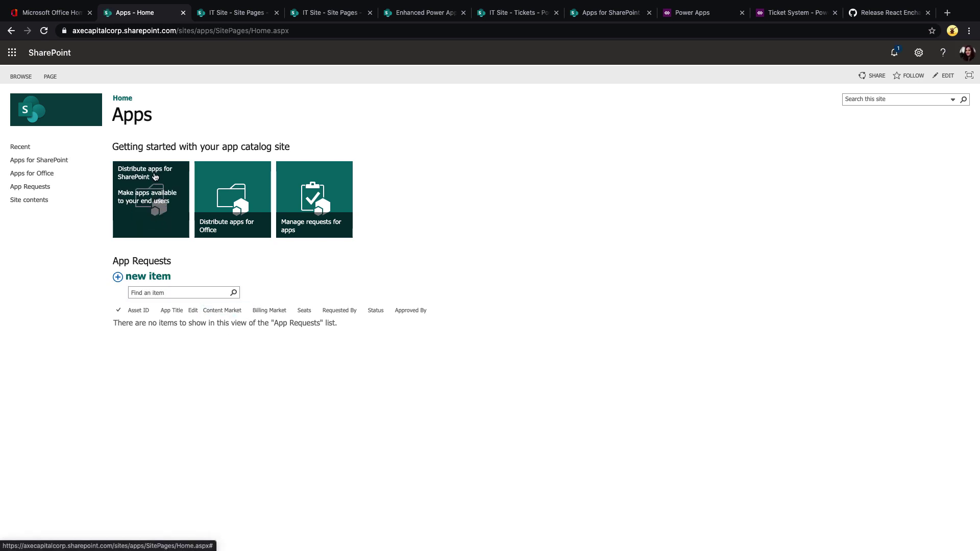
Step: Begin uploading react-enhanced-powerapps.sppkg to Apps for SharePoint, cancel, and select the existing package
click(155, 177)
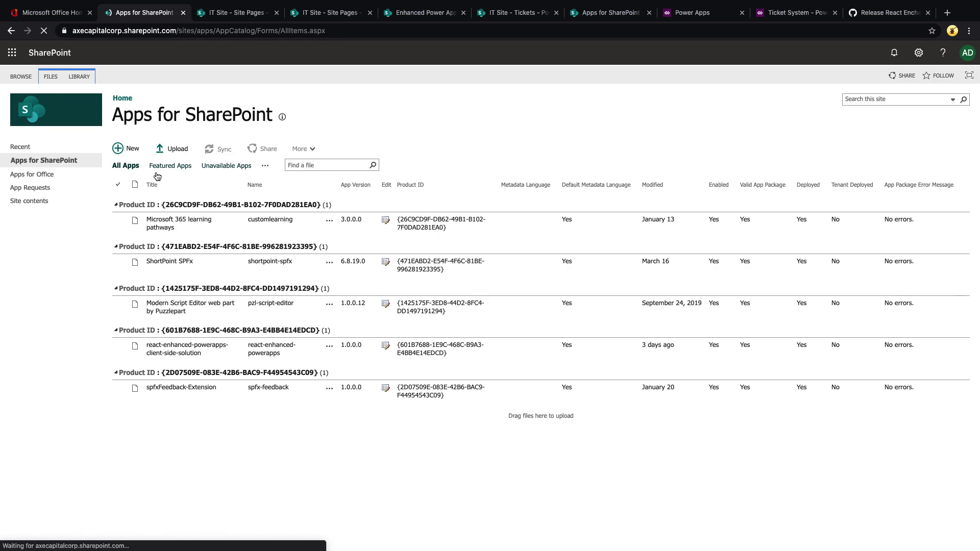
click(170, 153)
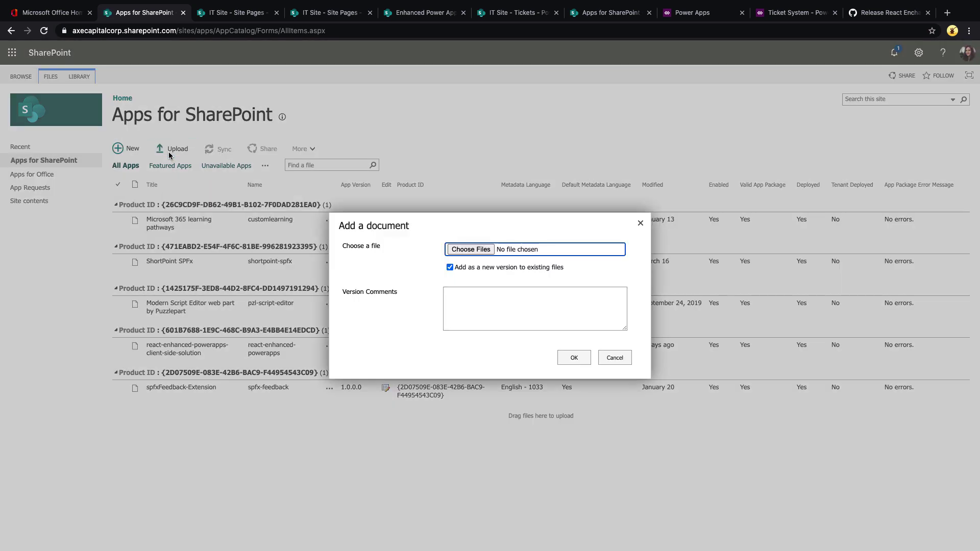
click(459, 248)
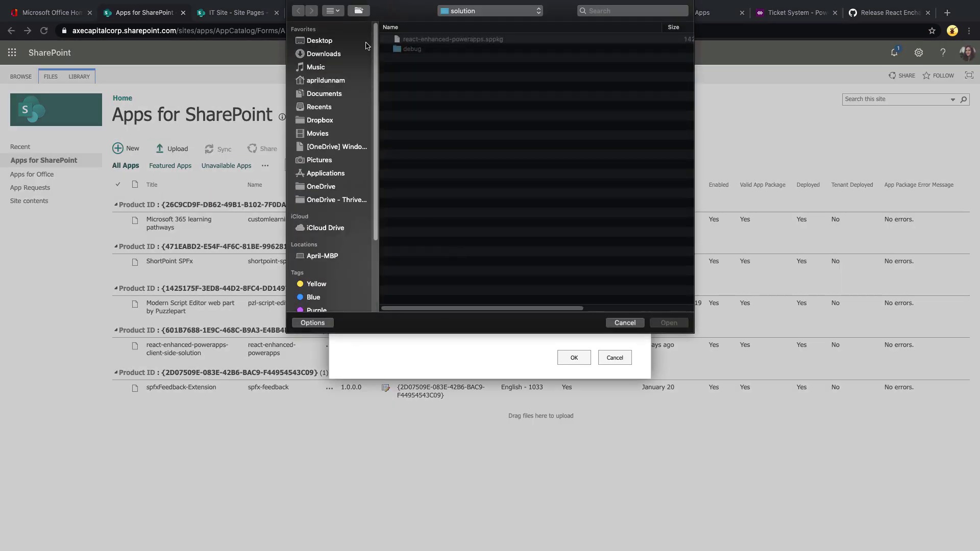
click(466, 41)
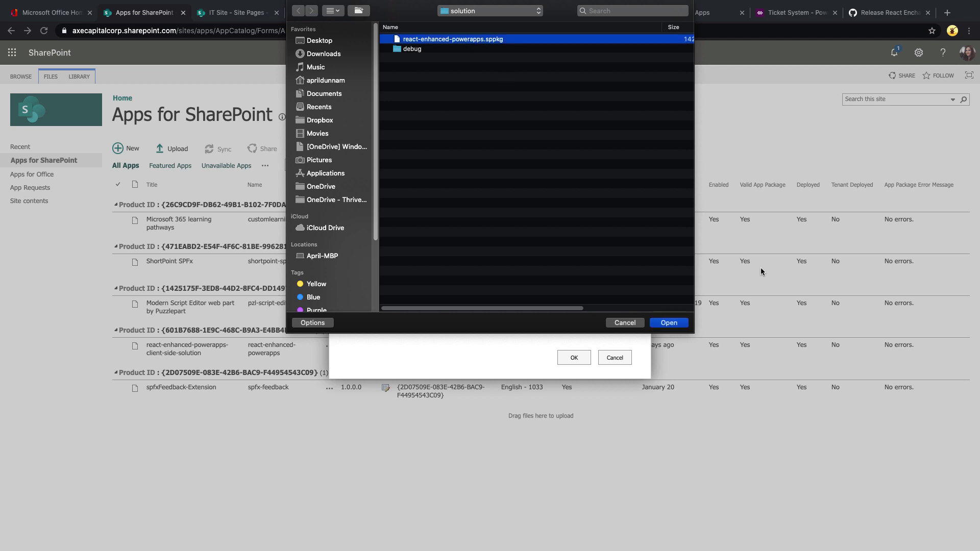
click(660, 324)
click(615, 357)
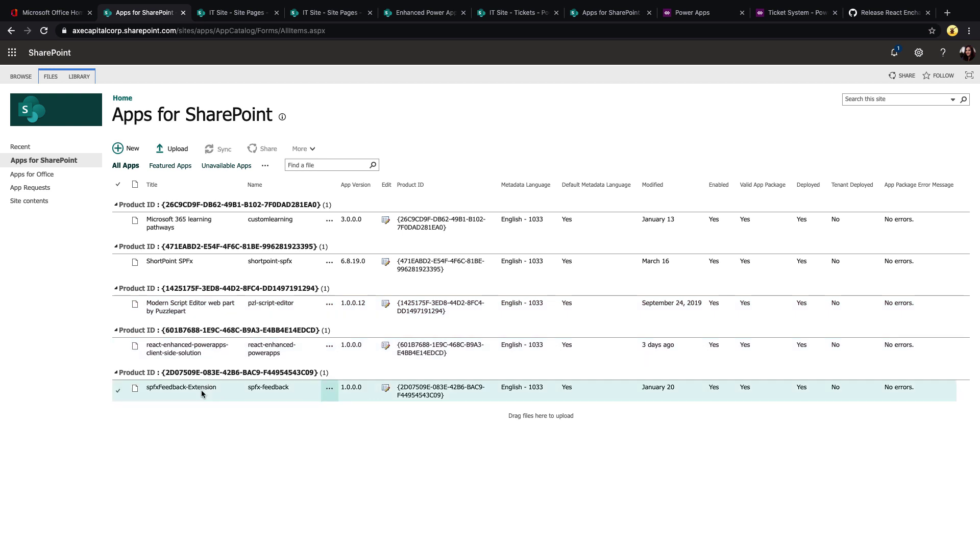
click(641, 345)
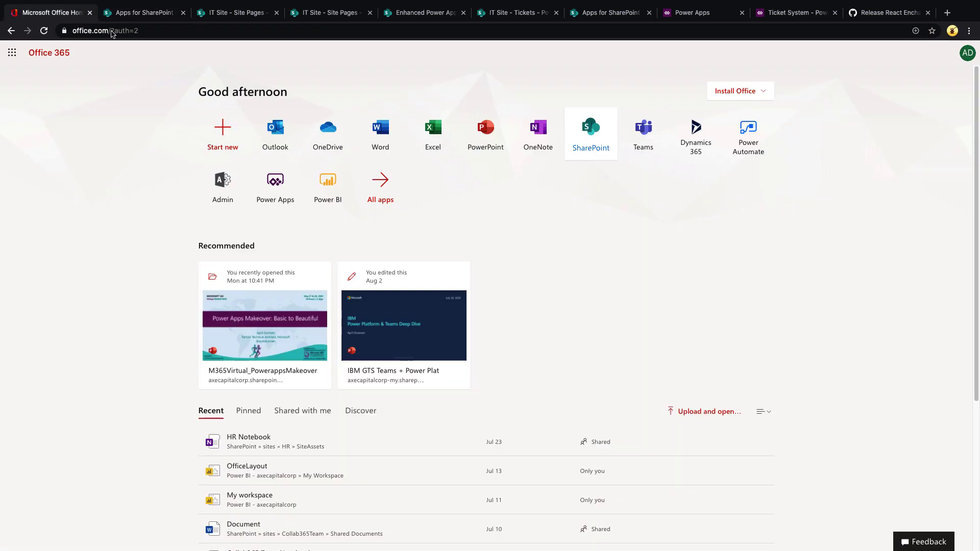
Step: Go from Office 365 home to SharePoint and open the Crisis Information site contents
click(51, 13)
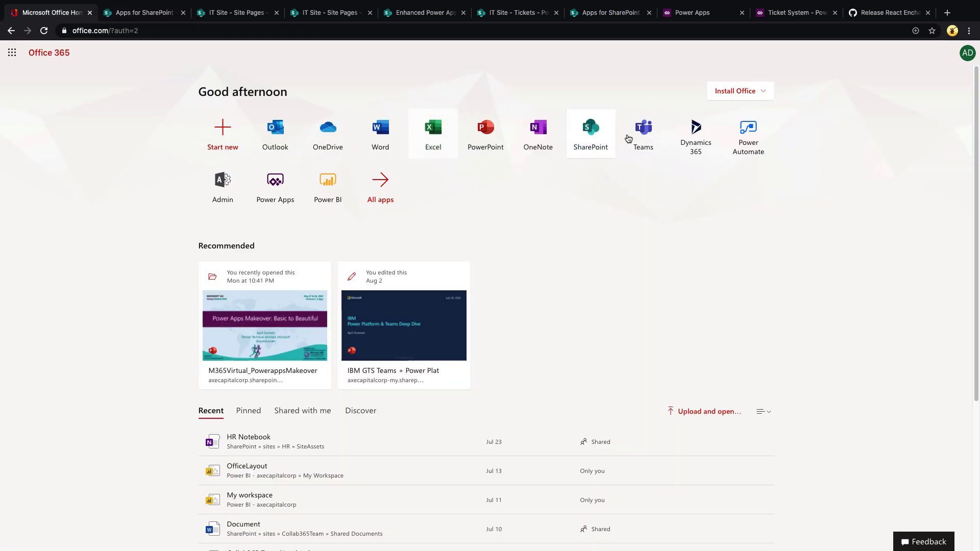
click(583, 135)
click(64, 380)
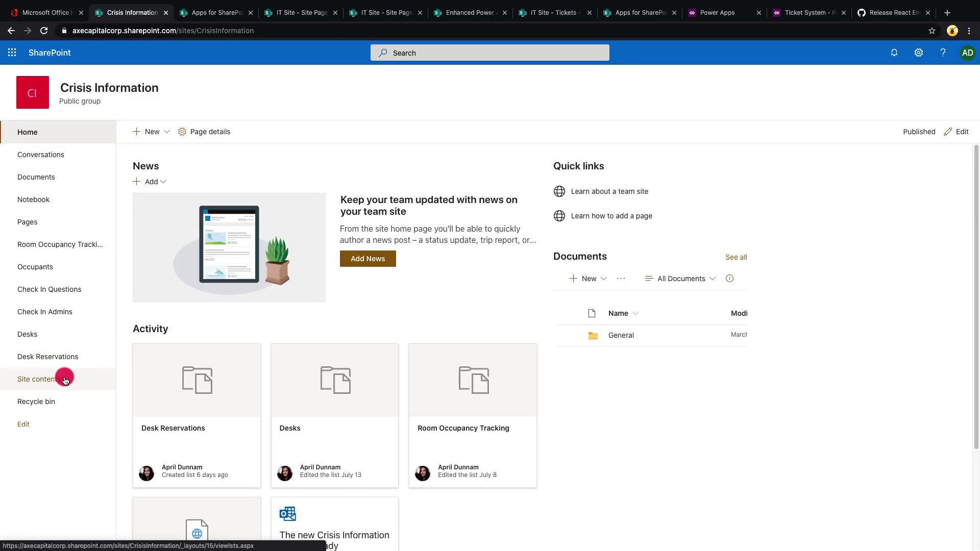
click(65, 380)
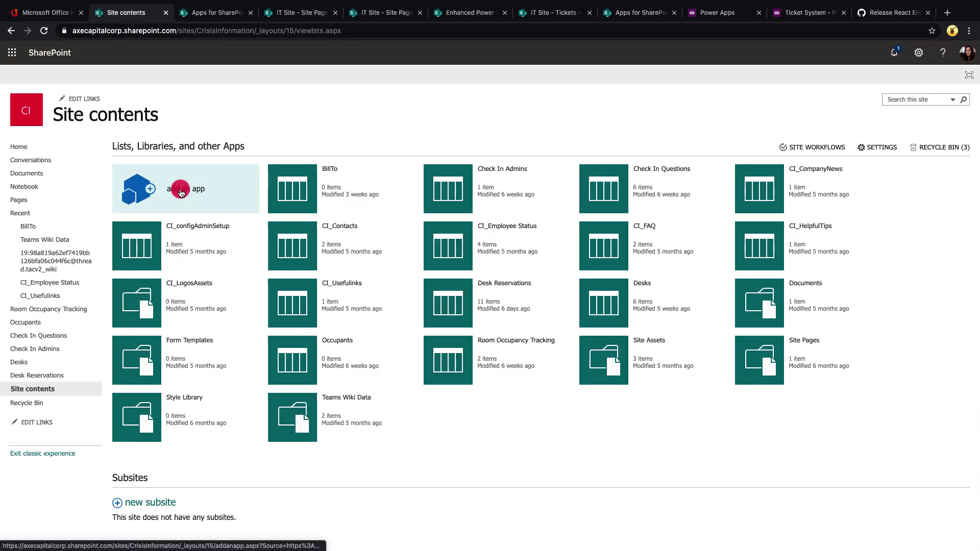
Step: Add the react-enhanced-powerapps app to the site, then return to the IT Site home page
click(180, 190)
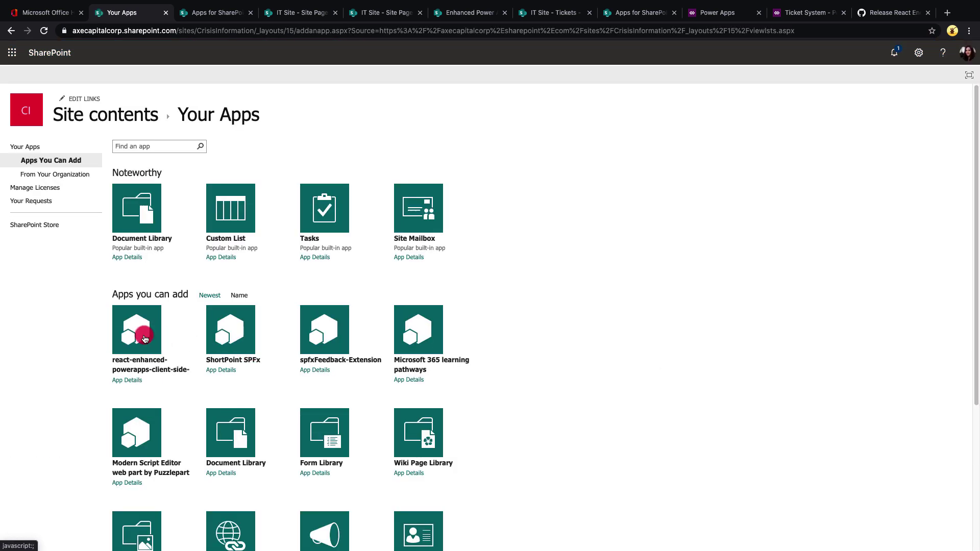
click(144, 339)
click(137, 335)
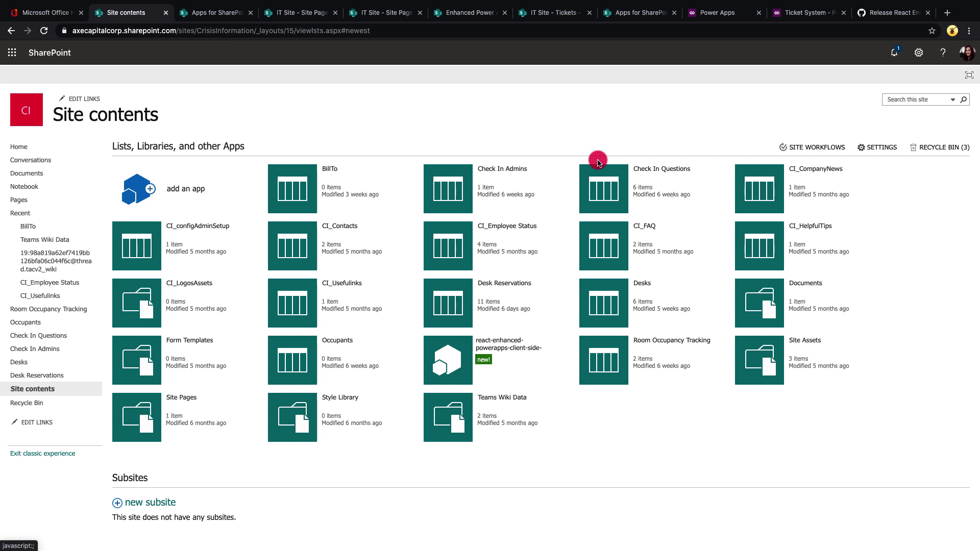
key(super+5)
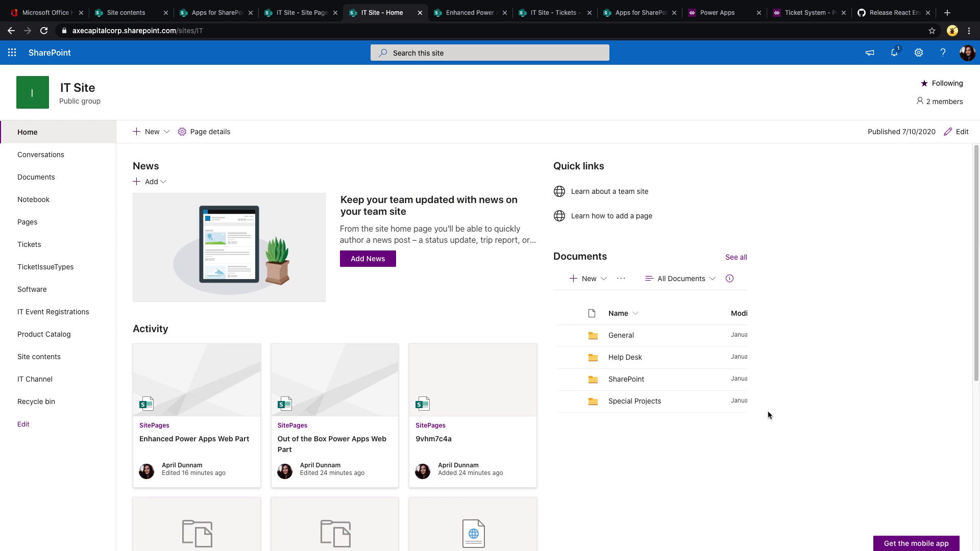
Step: Edit the IT Site home page and insert a Microsoft PowerApps web part into column two
click(949, 134)
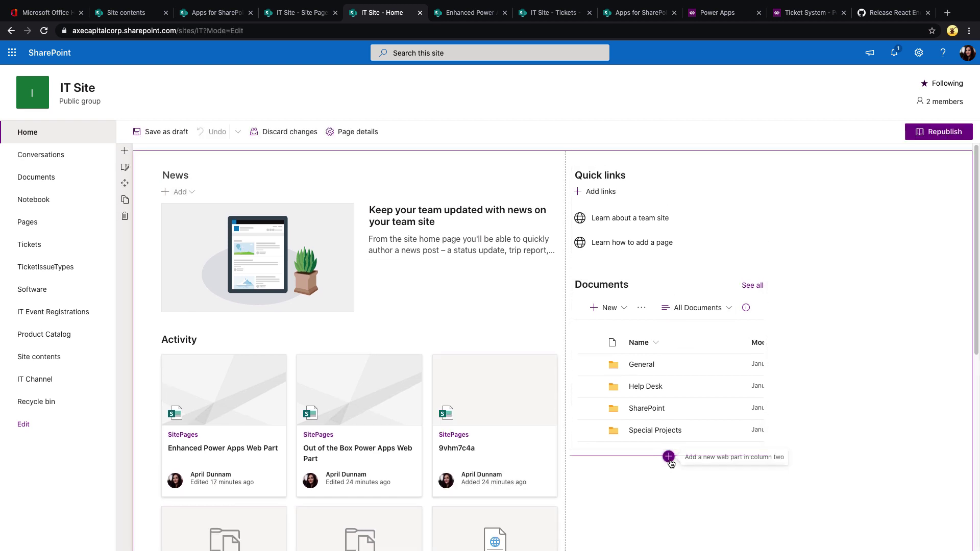
click(669, 457)
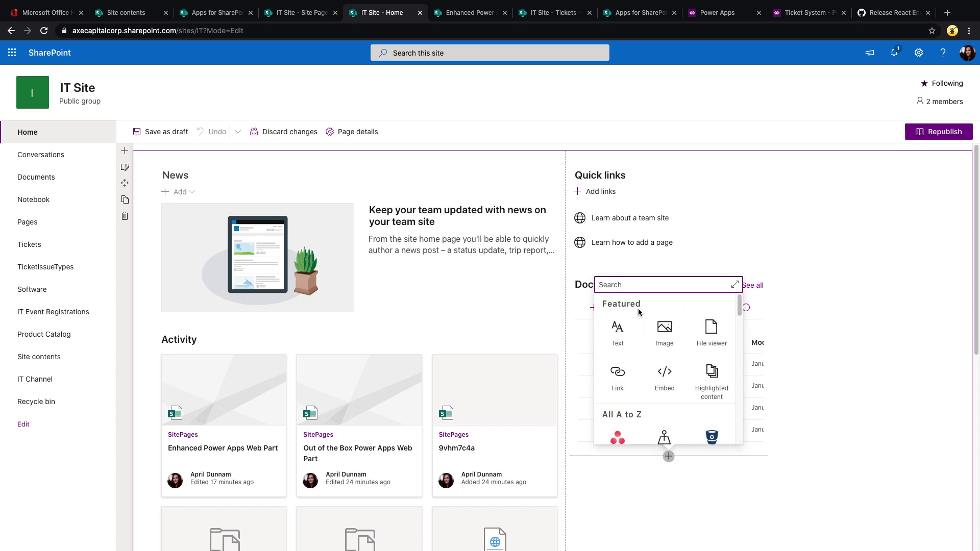
text(powerapps)
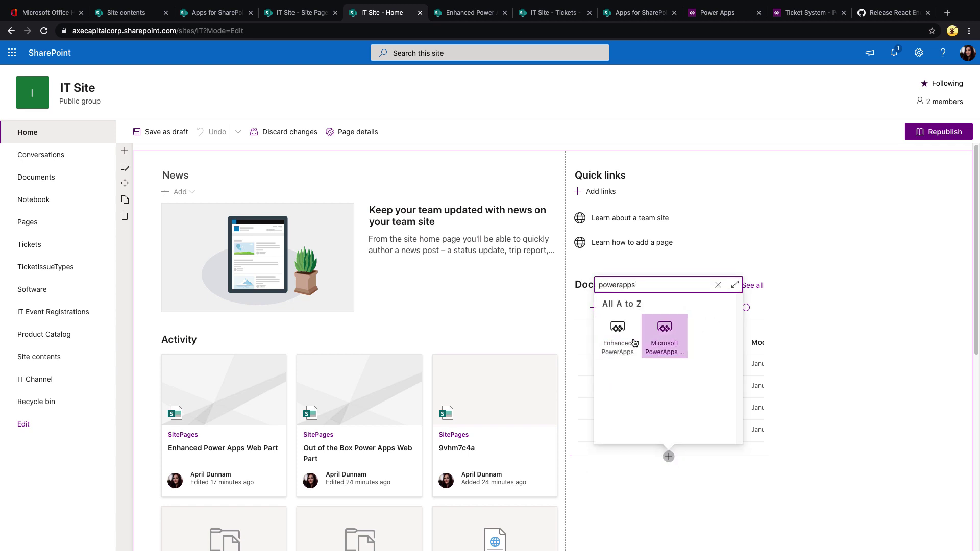
click(677, 348)
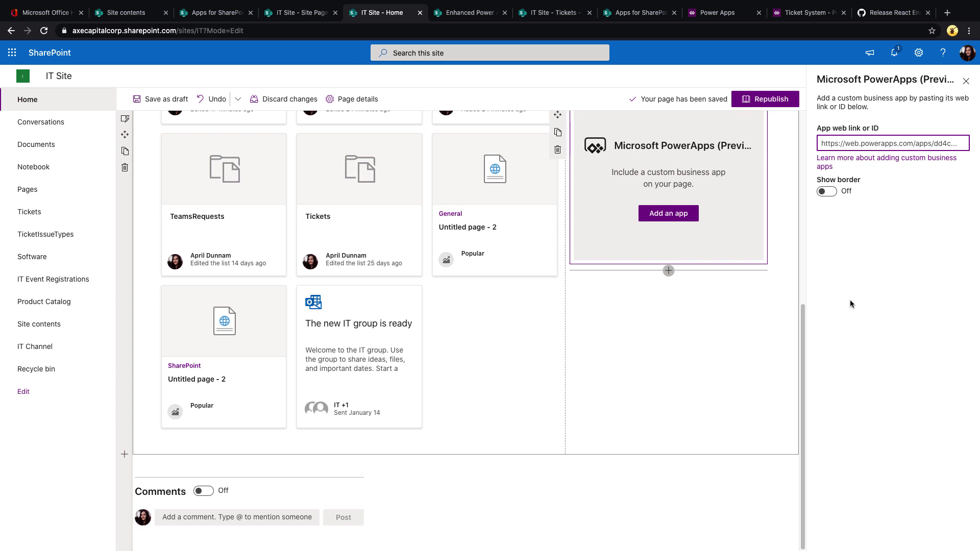
Step: In the Power Apps portal, open the My Training app from the app list, then return to the list
click(721, 12)
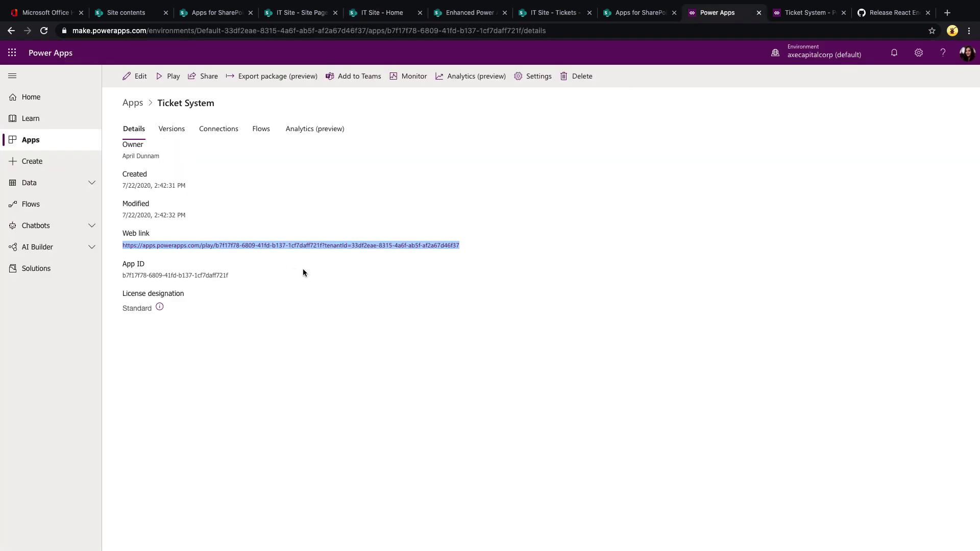
click(22, 146)
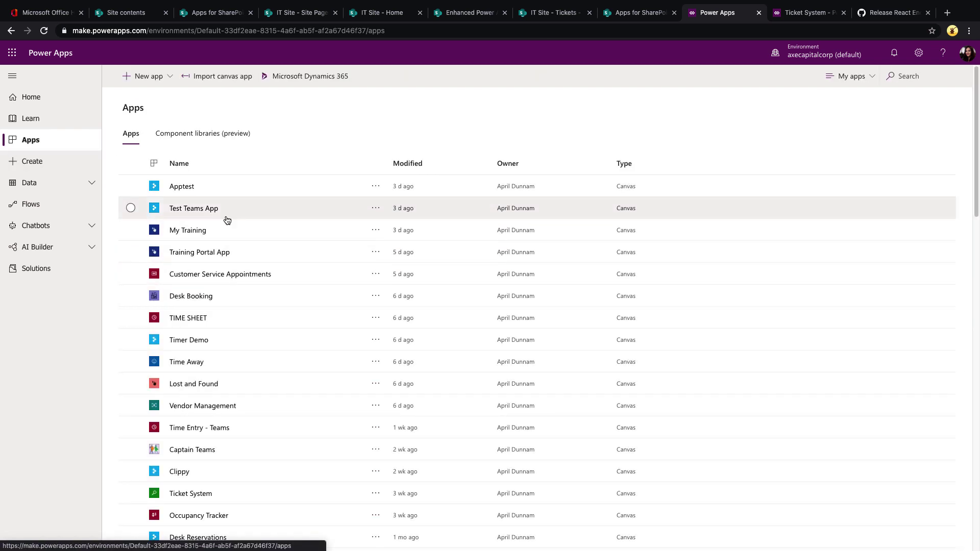
click(200, 231)
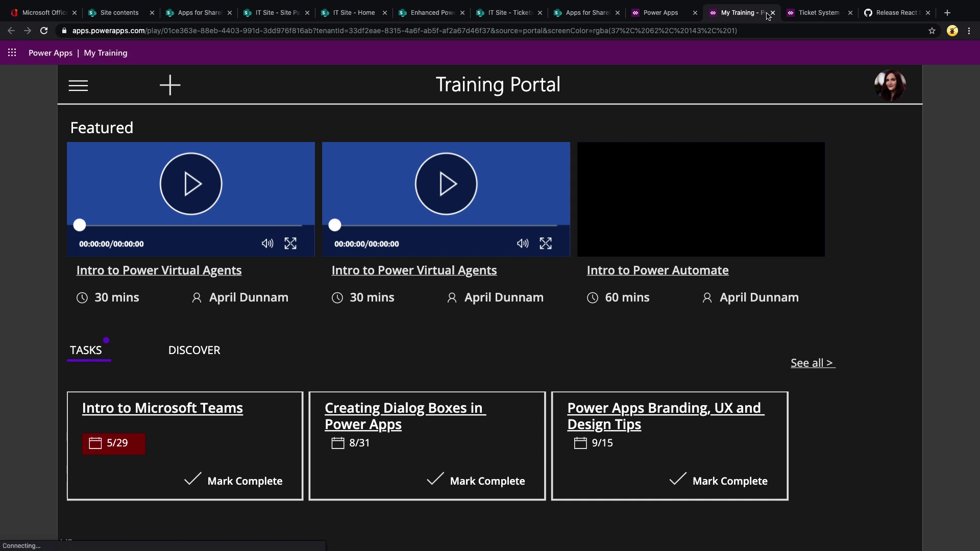
click(664, 12)
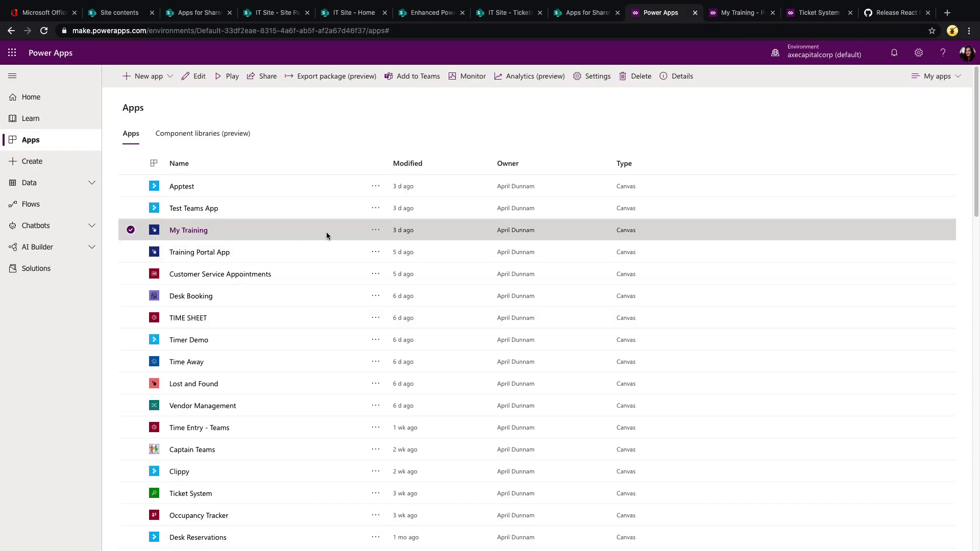
Step: Open the My Training app's details and copy its web link address
click(375, 231)
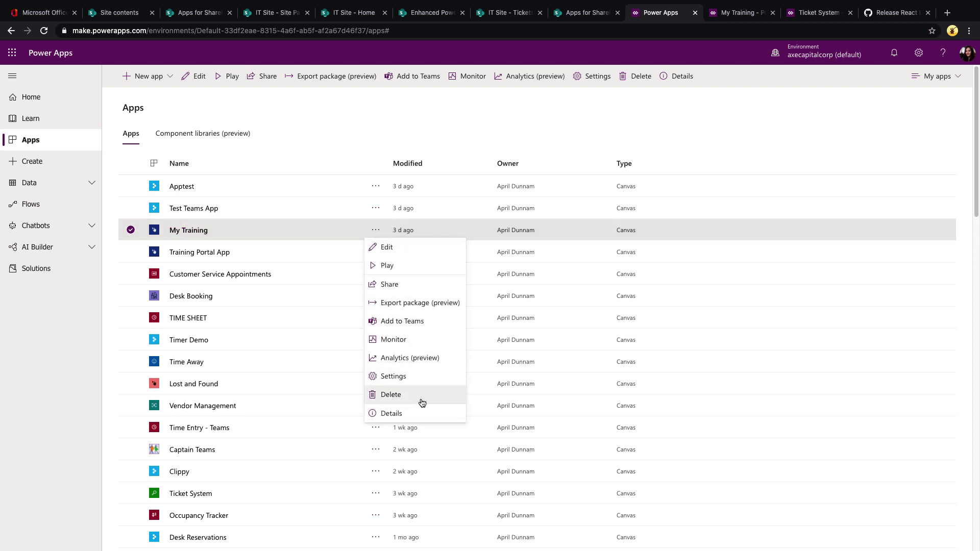
click(424, 416)
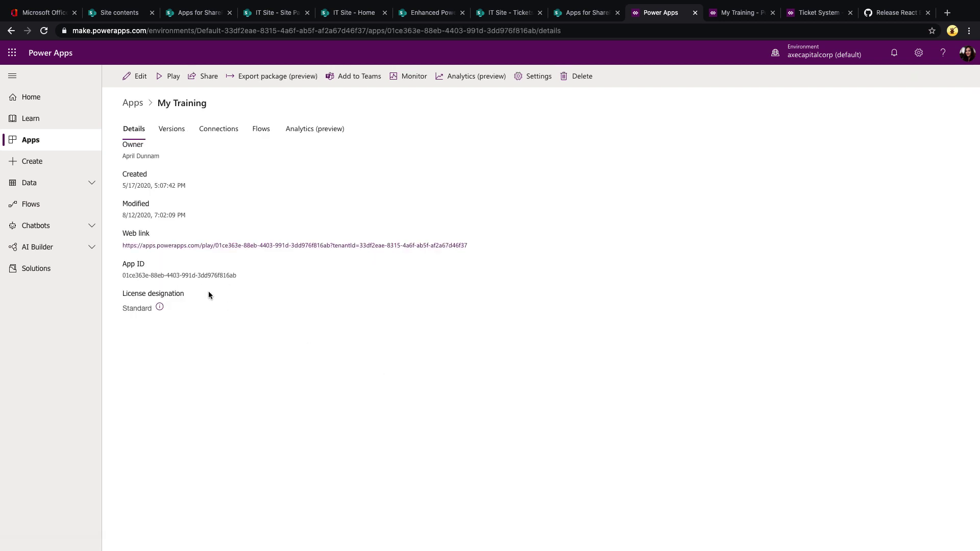
right_click(158, 249)
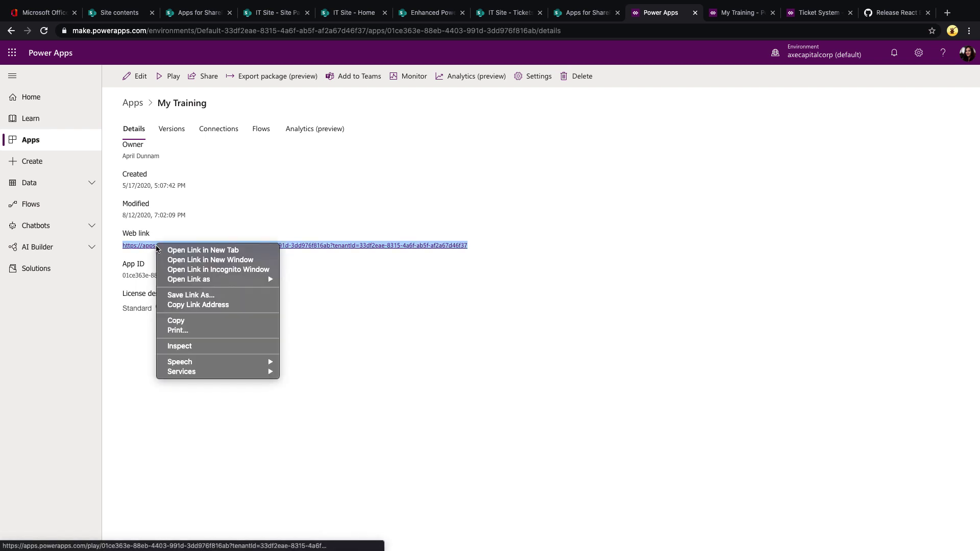
click(318, 245)
right_click(269, 246)
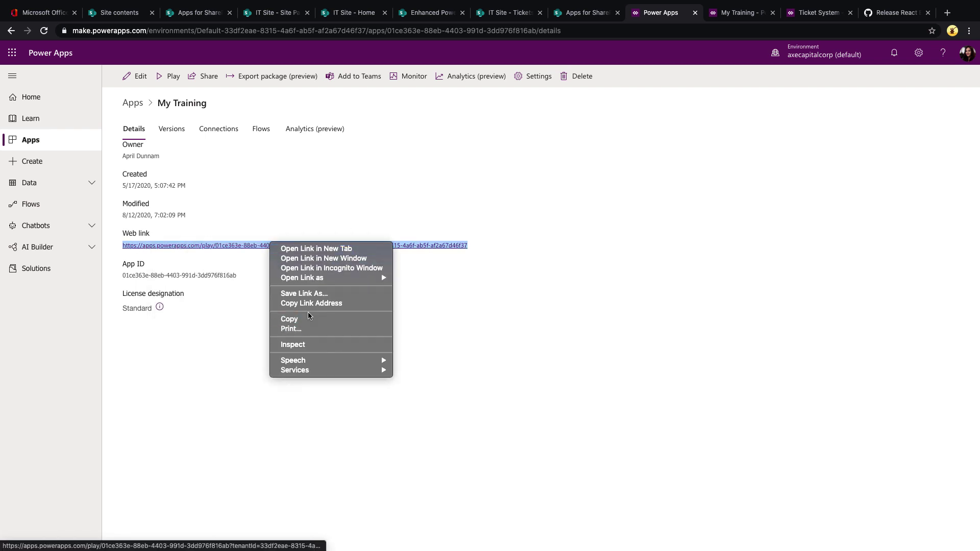
click(303, 303)
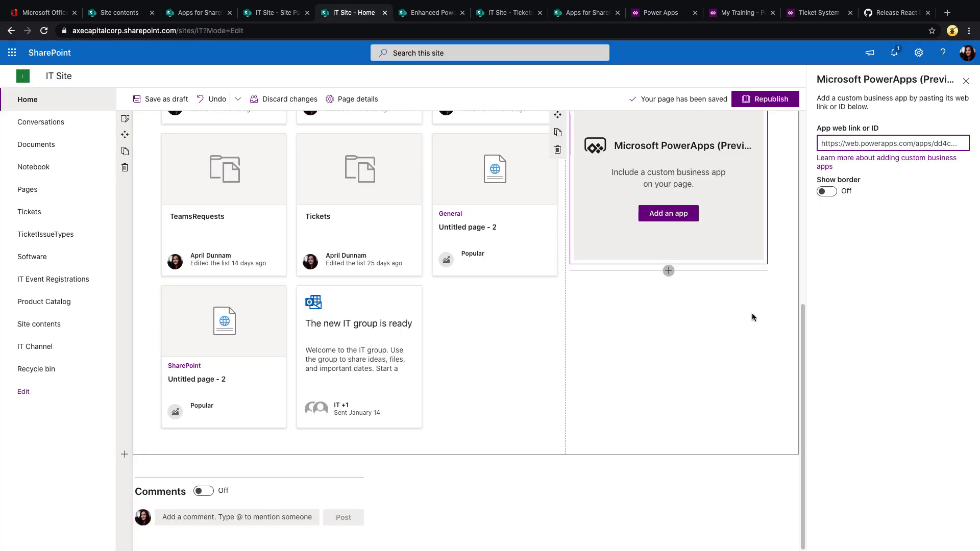
Step: Paste the My Training web link into the web part, turn Show border on, and republish
right_click(837, 148)
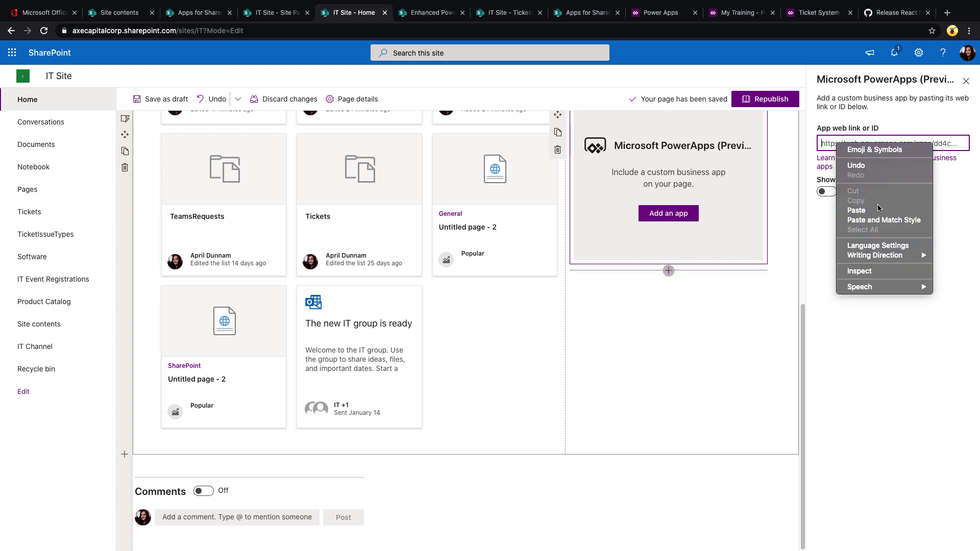
click(857, 210)
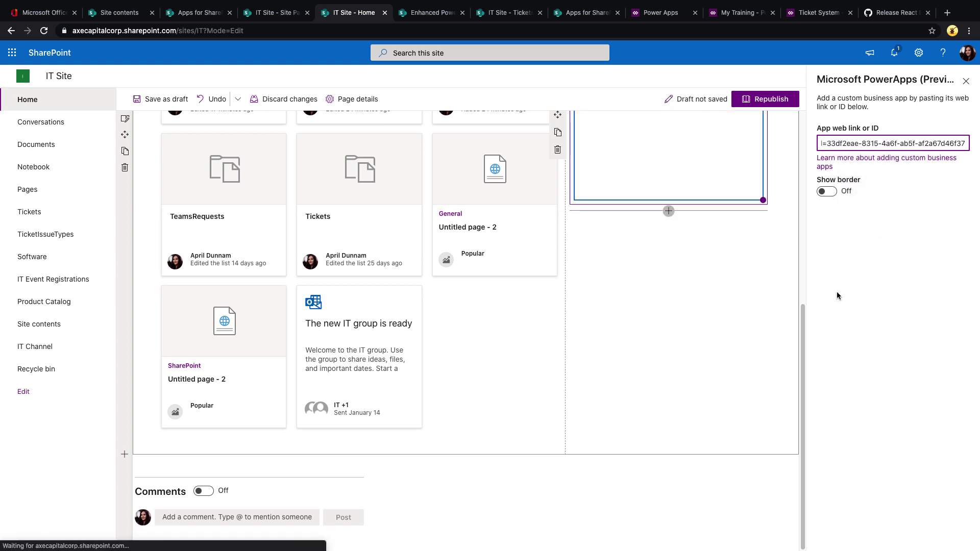
click(826, 192)
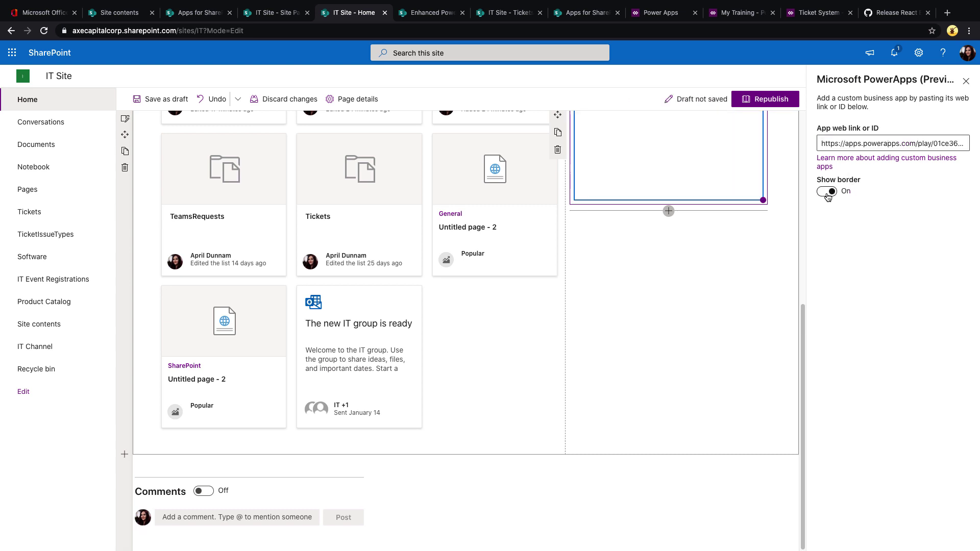
click(966, 83)
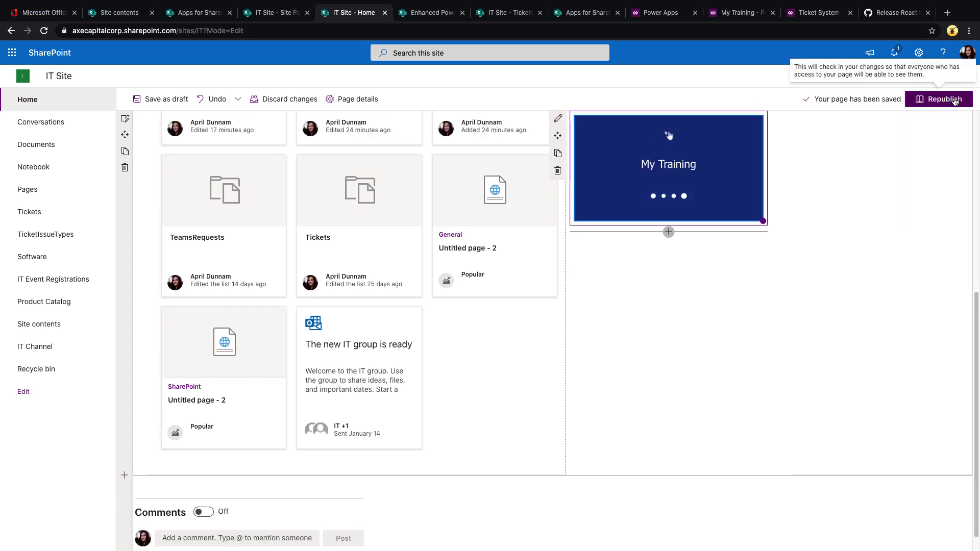
click(955, 100)
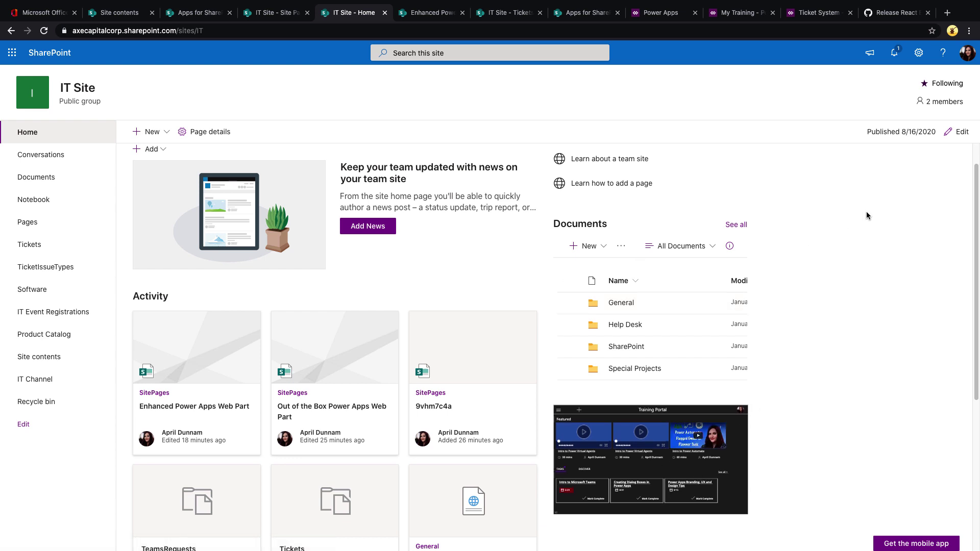
Step: Add a one-column section, drag the My Training web part into it, republish, and close the Home tab
click(962, 133)
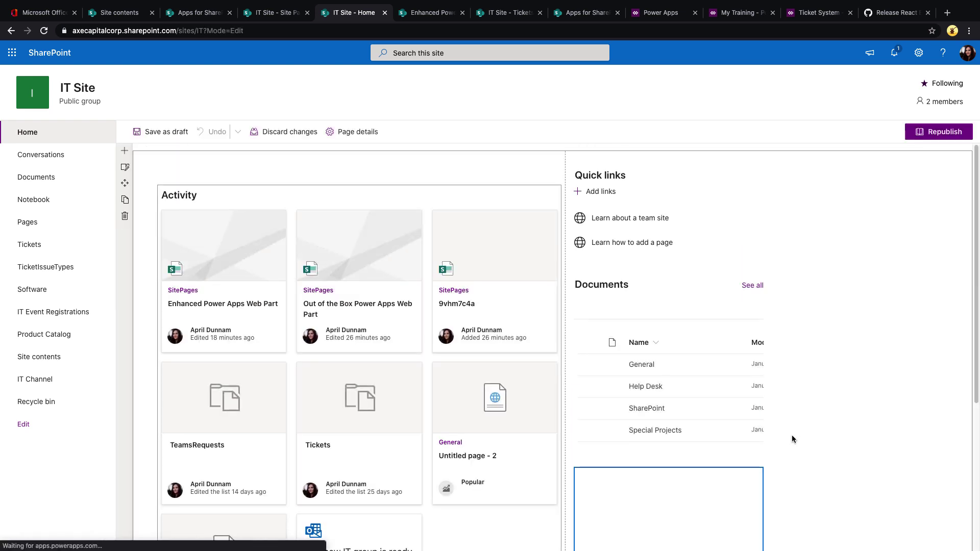
scroll(497, 421, down, 6)
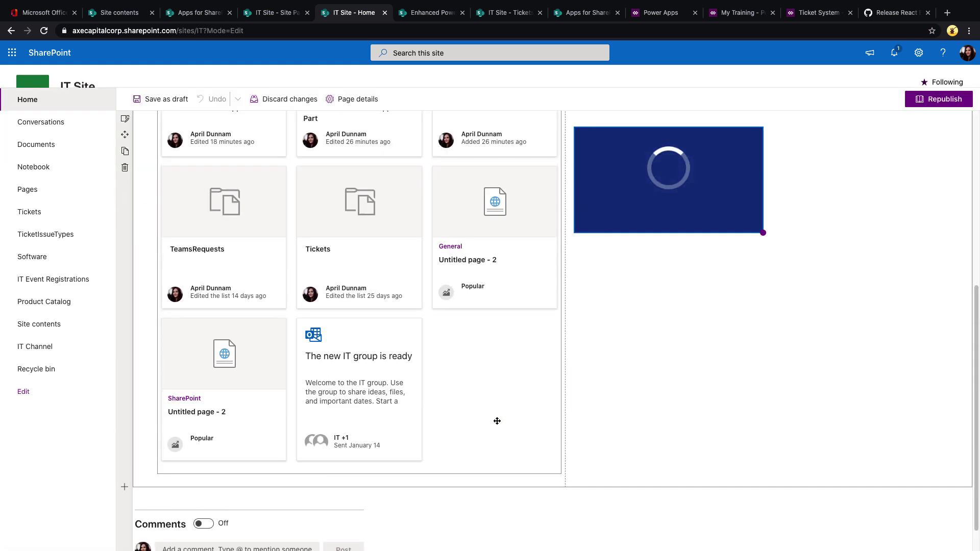
scroll(498, 421, down, 1)
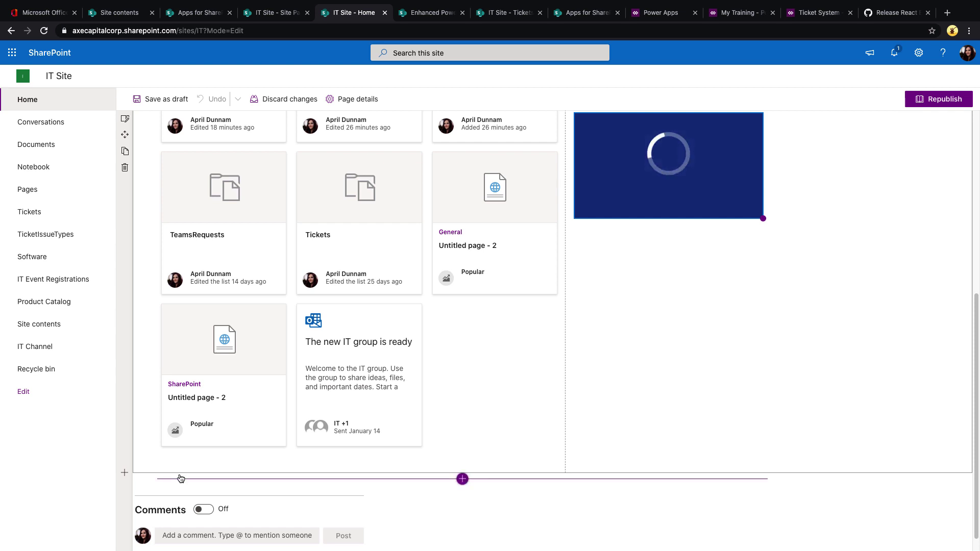
click(124, 472)
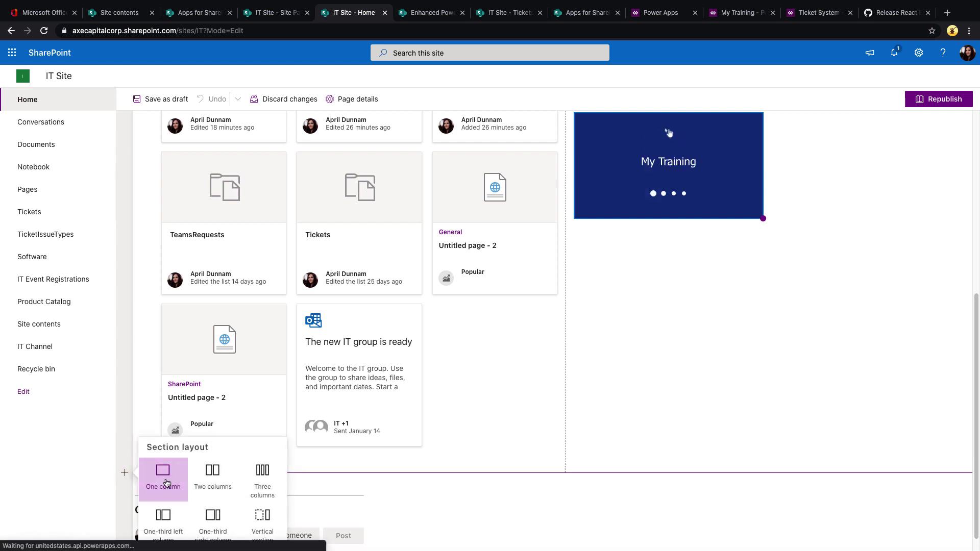
click(166, 483)
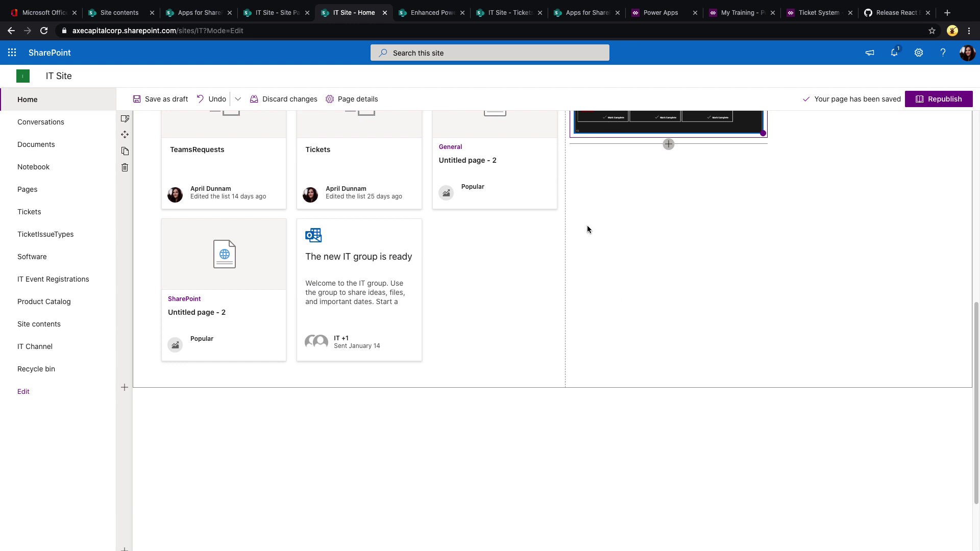
drag(576, 258, 385, 472)
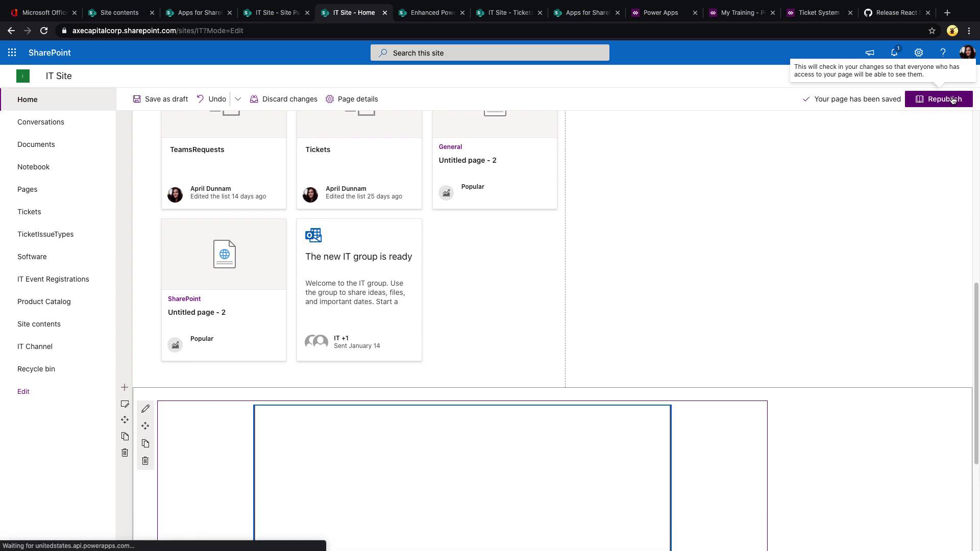
click(951, 99)
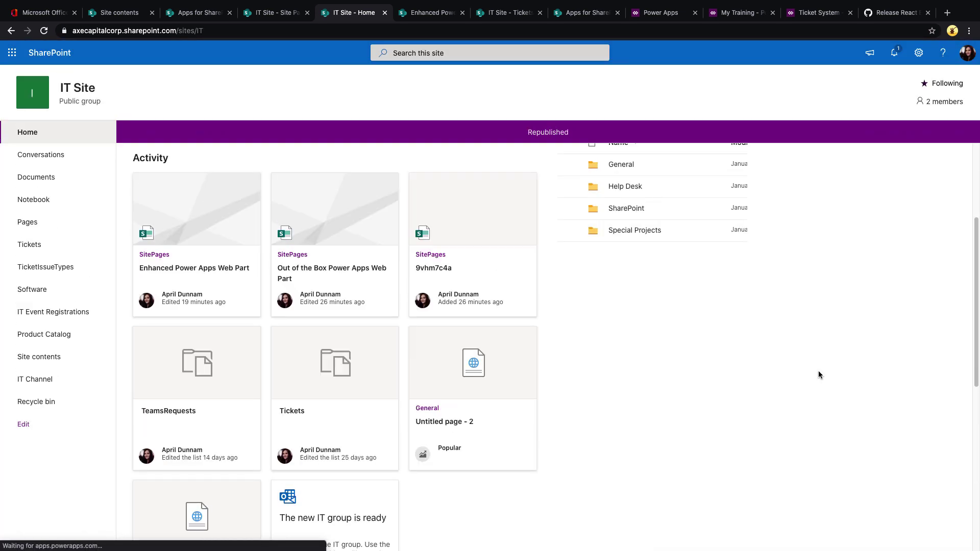
scroll(819, 372, down, 5)
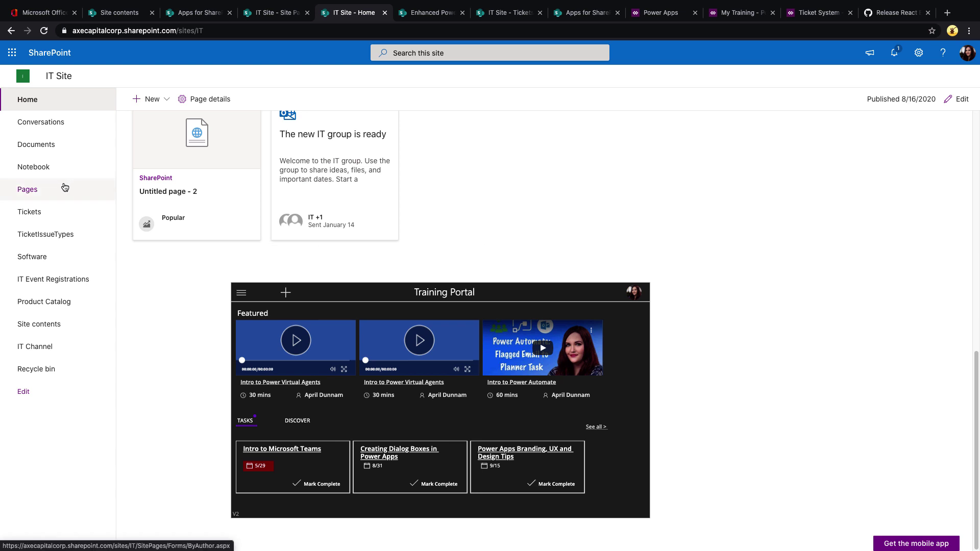
click(384, 13)
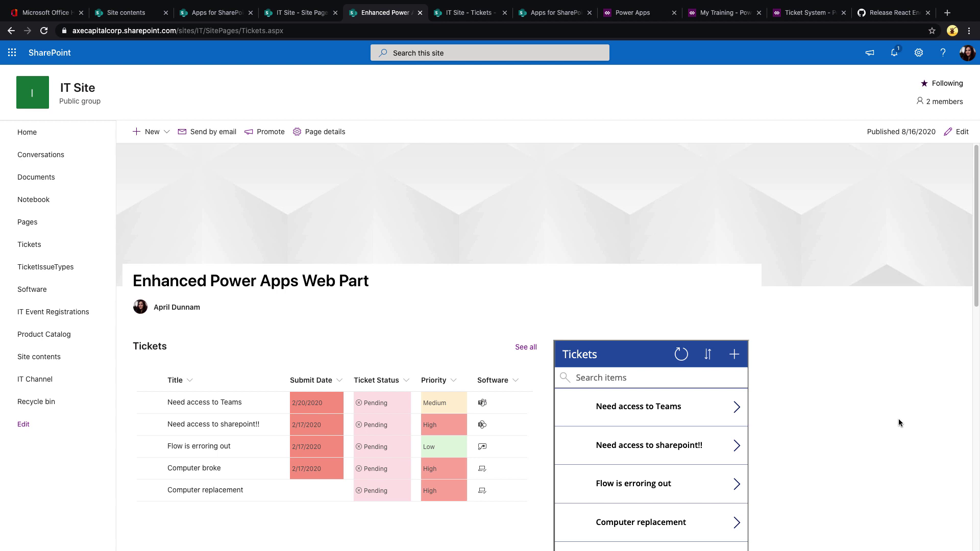
Step: Edit the page and add an Enhanced PowerApps web part below the tickets list
click(969, 132)
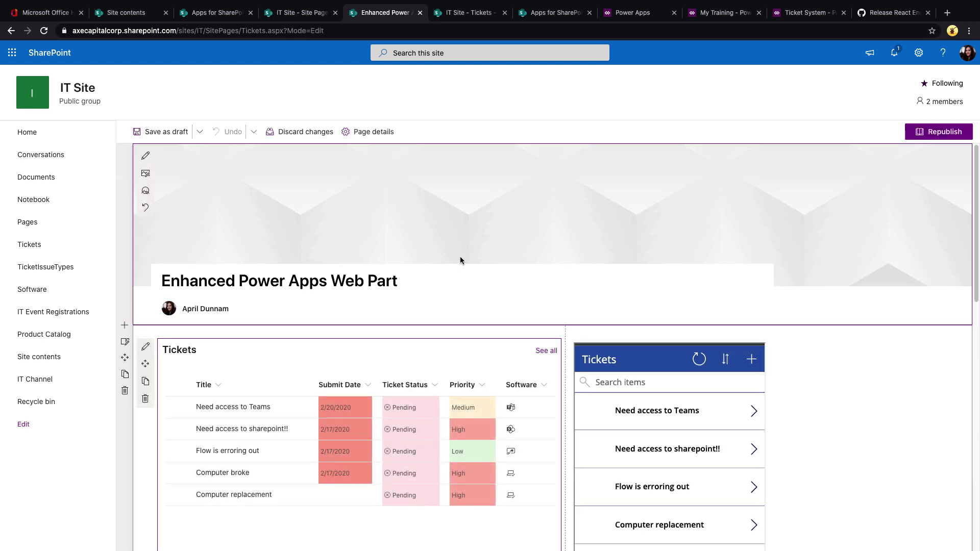
scroll(461, 257, down, 10)
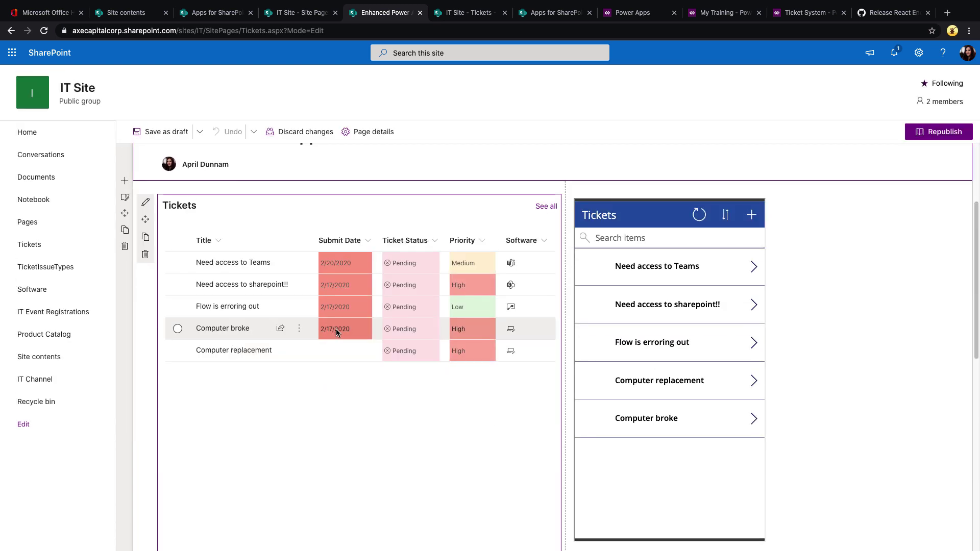
scroll(336, 333, down, 5)
scroll(340, 333, down, 5)
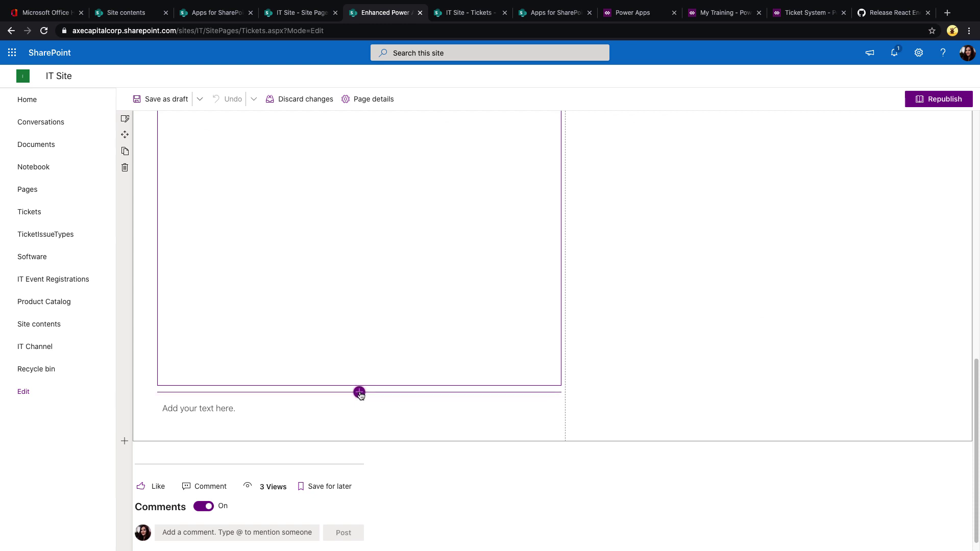
click(360, 393)
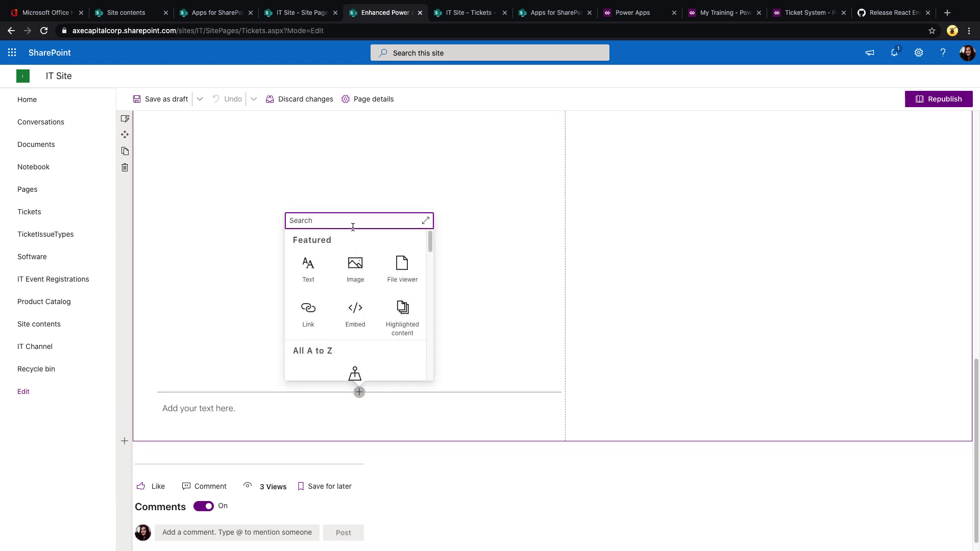
text(powerapp)
click(309, 271)
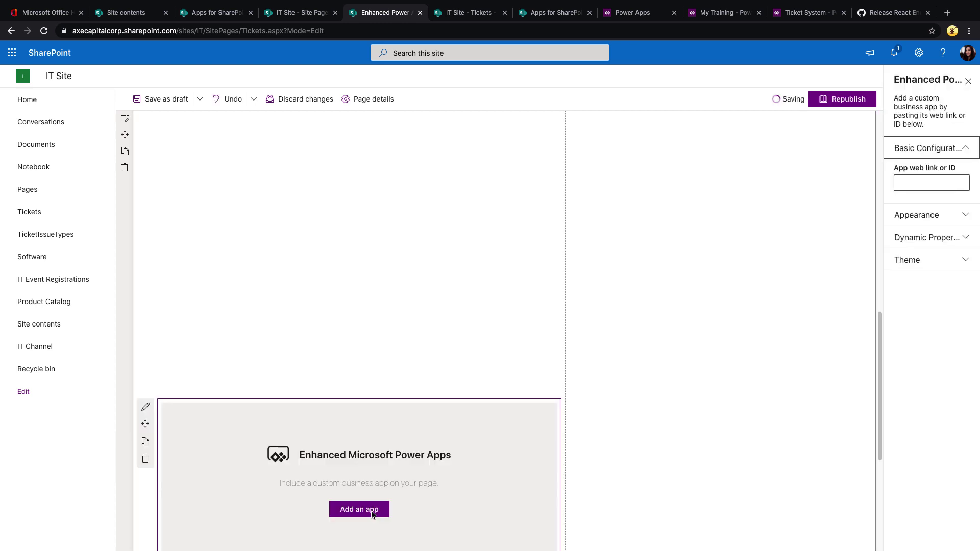
Step: Paste the Training Portal app link into the web part and try moving it lower
click(873, 165)
key(ctrl+v)
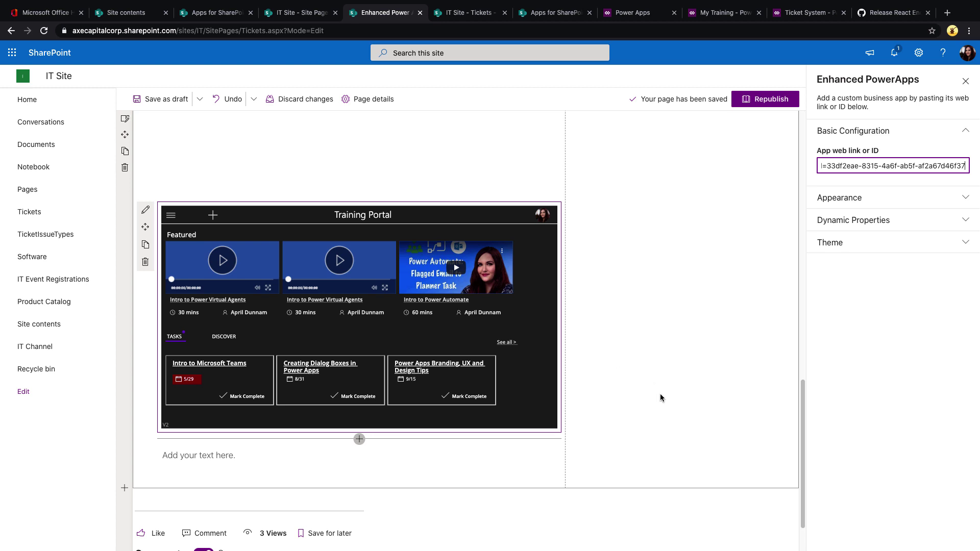
scroll(660, 393, down, 2)
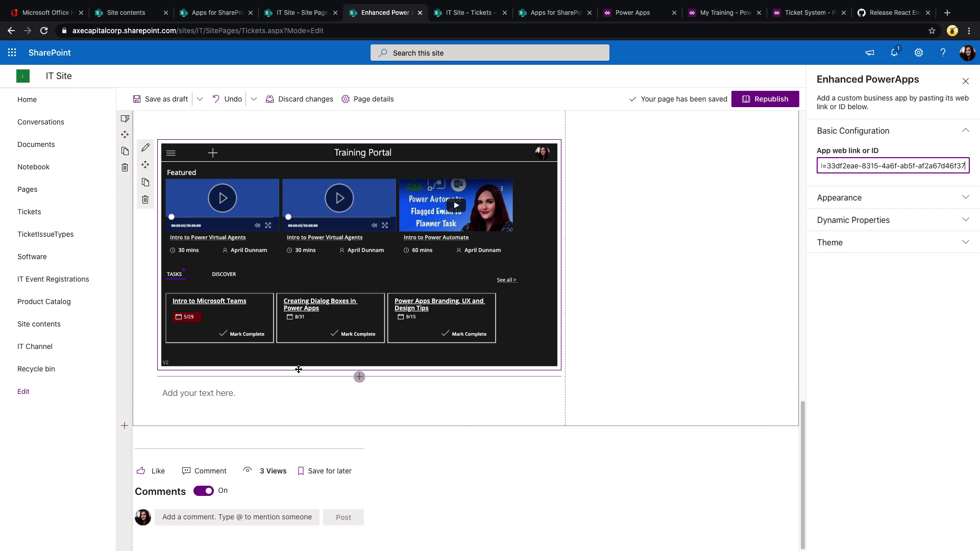
drag(299, 375, 413, 451)
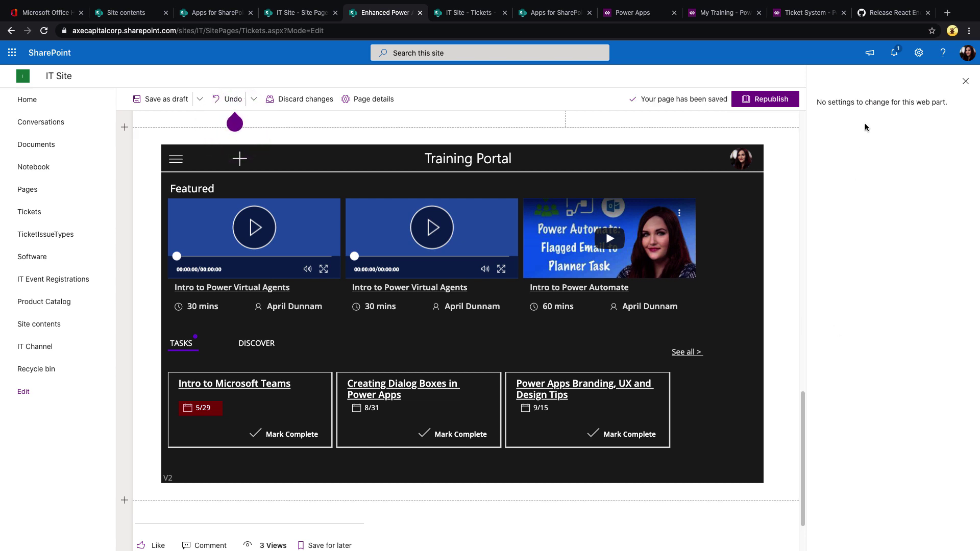
Step: Check the Tickets list, then return to the edited Enhanced Power Apps page and republish it
click(468, 11)
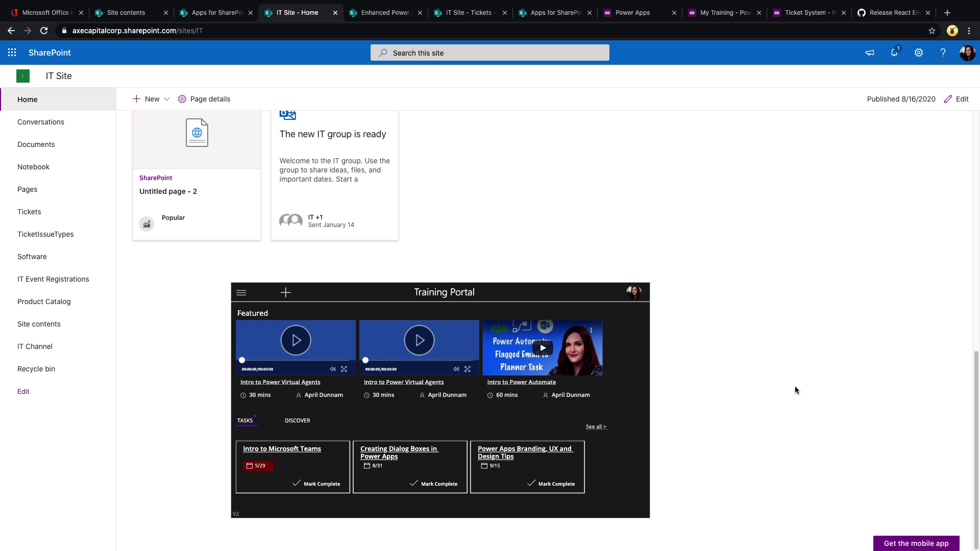
click(386, 17)
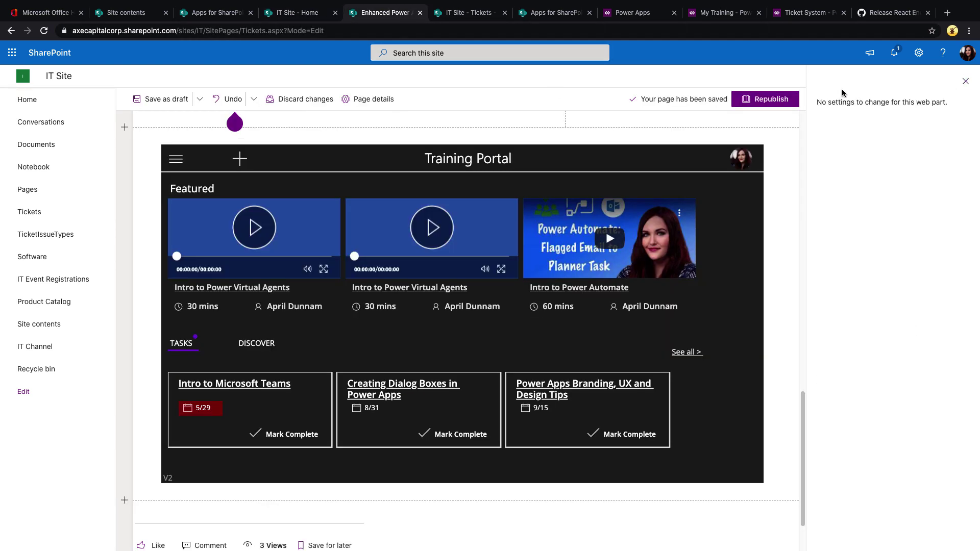
click(772, 99)
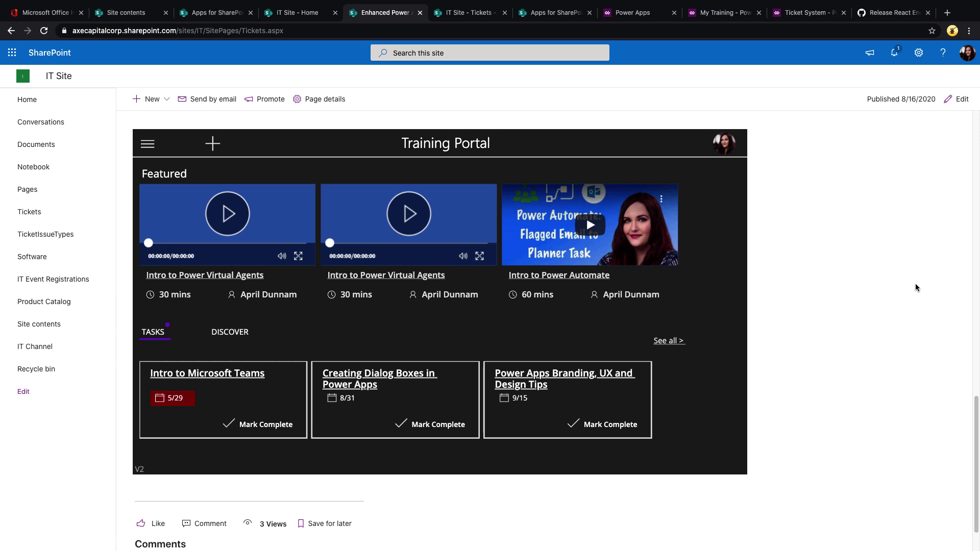
scroll(462, 312, up, 10)
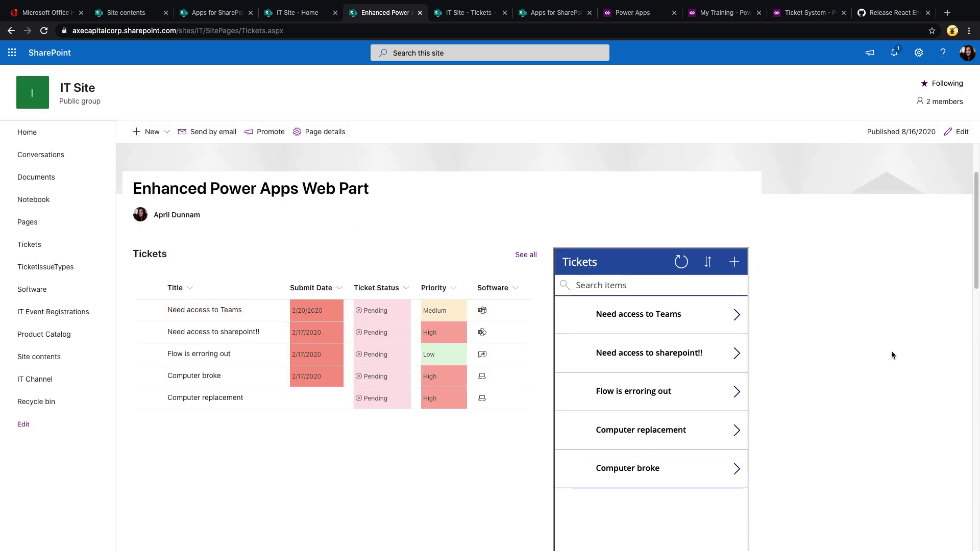
scroll(892, 353, down, 2)
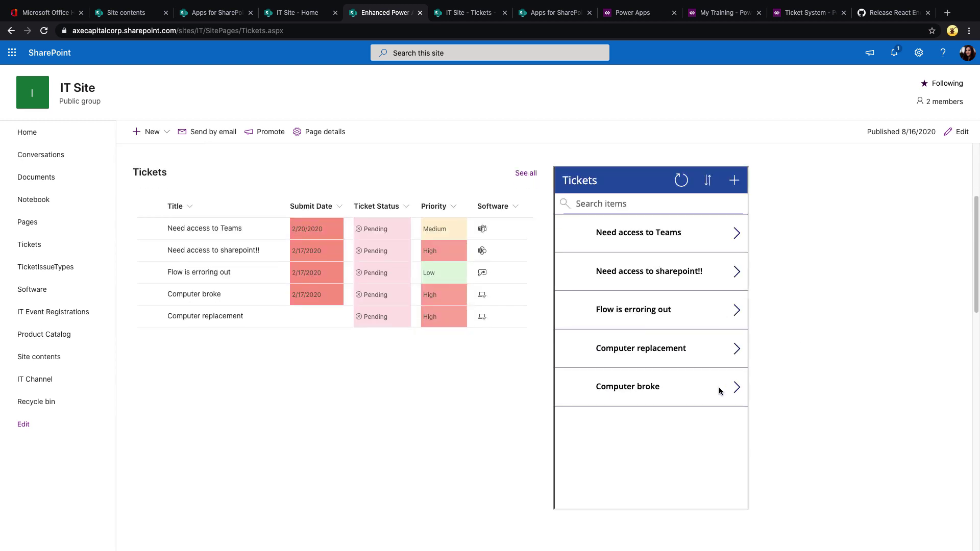
scroll(720, 391, up, 1)
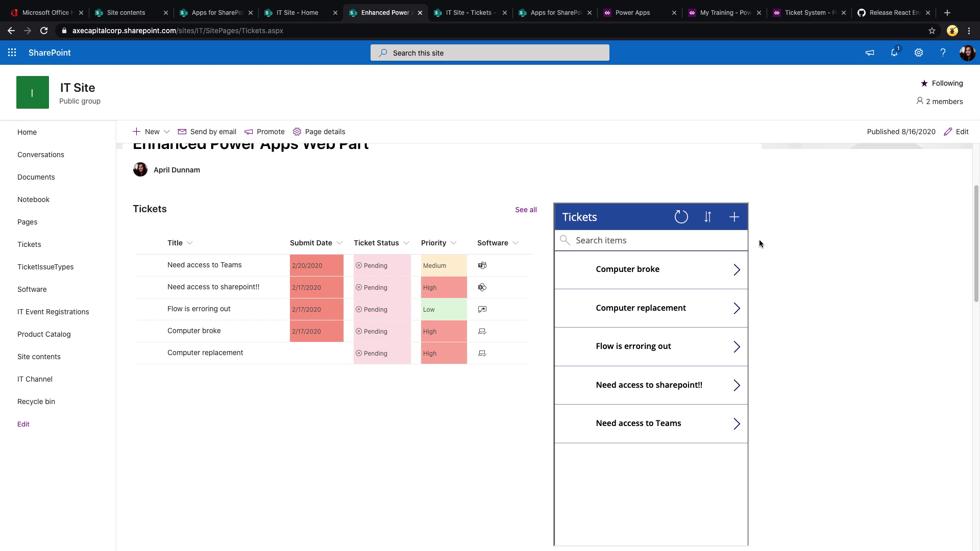
scroll(378, 378, up, 3)
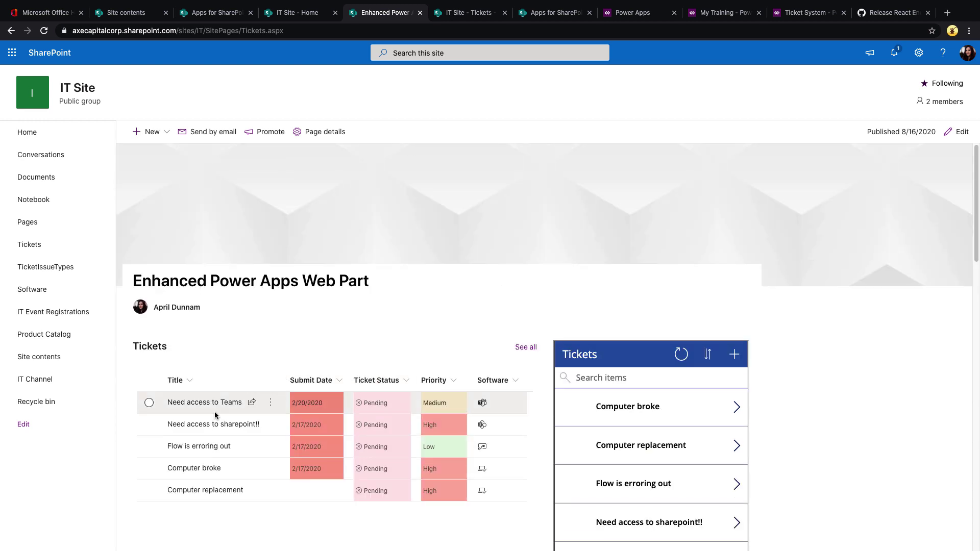
scroll(214, 416, down, 3)
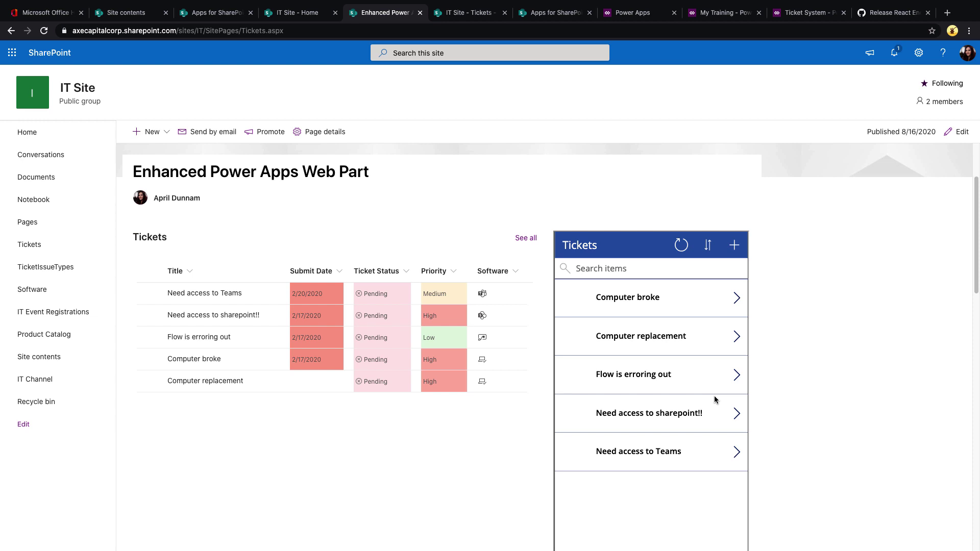
Step: Select the Need access to Teams, Flow is erroring out, and Computer broke tickets to view each in the app
click(149, 293)
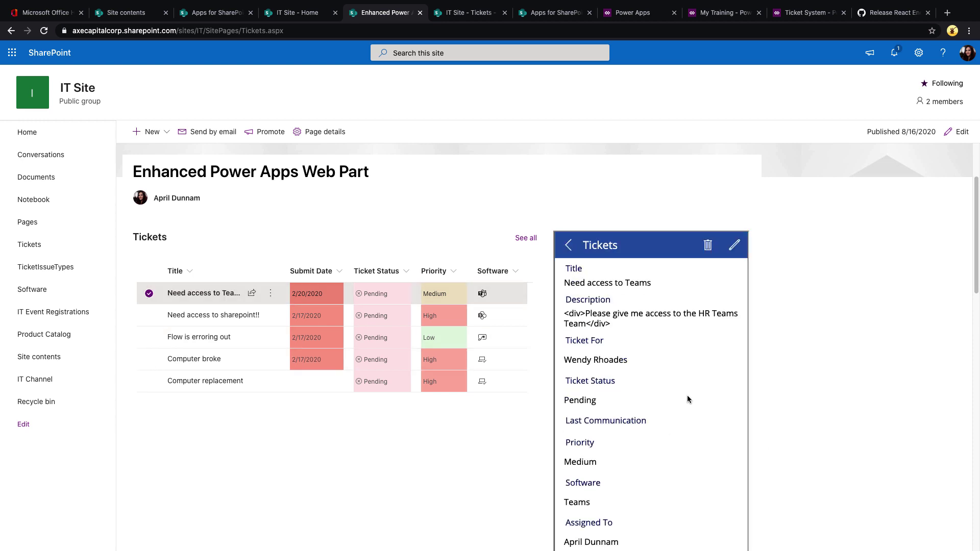
scroll(695, 410, down, 2)
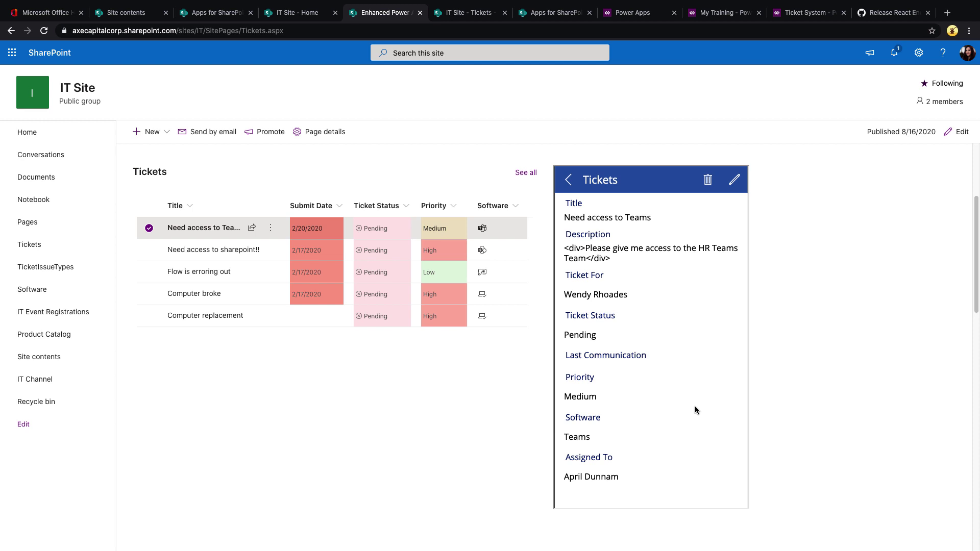
click(149, 230)
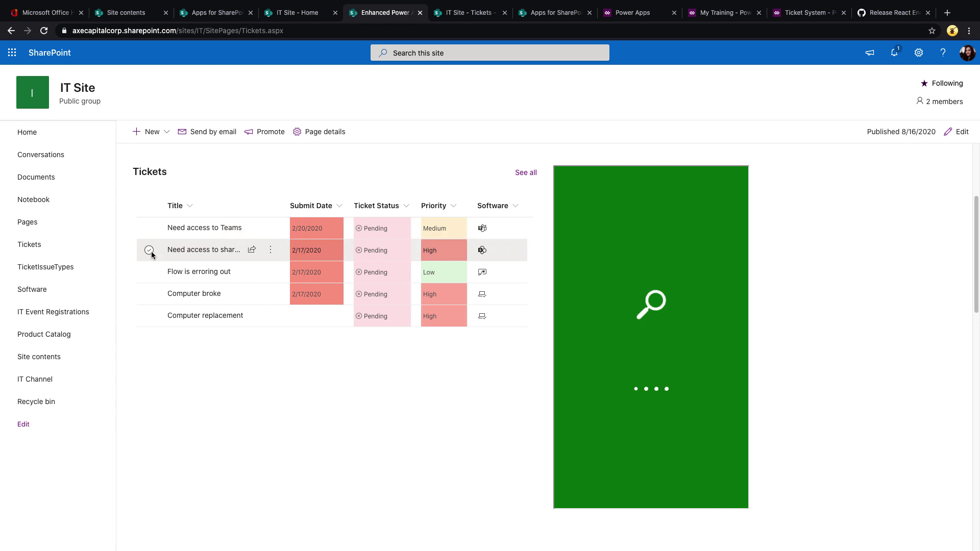
click(148, 272)
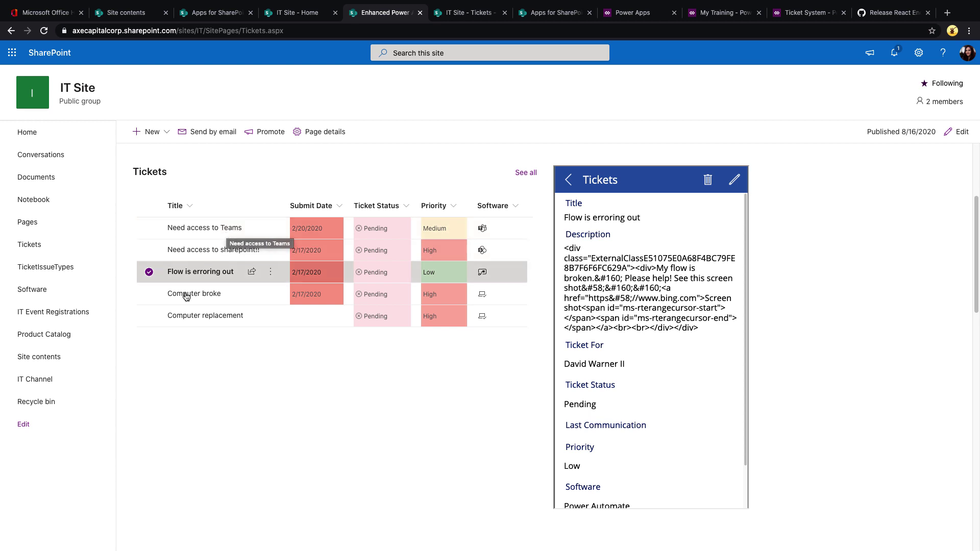
click(149, 295)
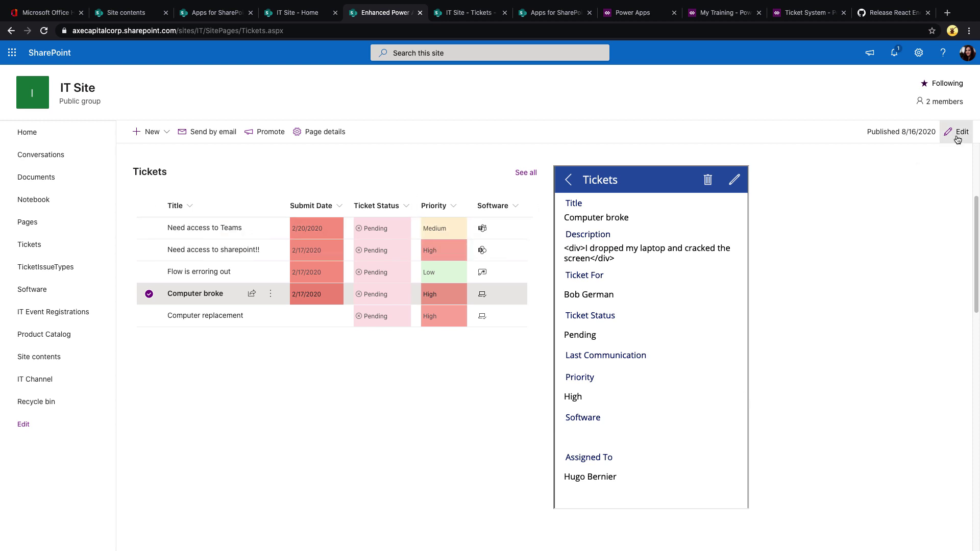
Step: Edit the page and expand the Tickets app web part's Dynamic Properties settings
click(960, 138)
scroll(773, 356, down, 3)
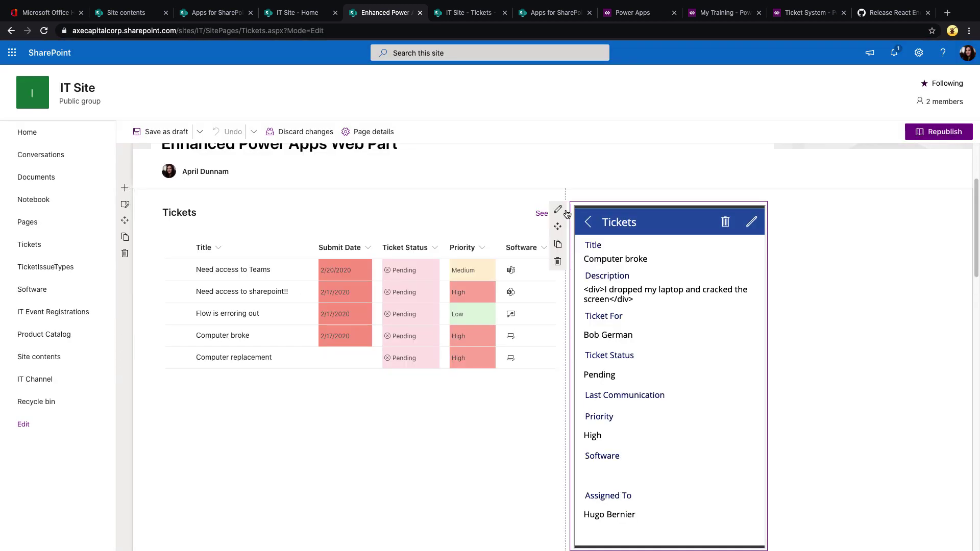
click(558, 209)
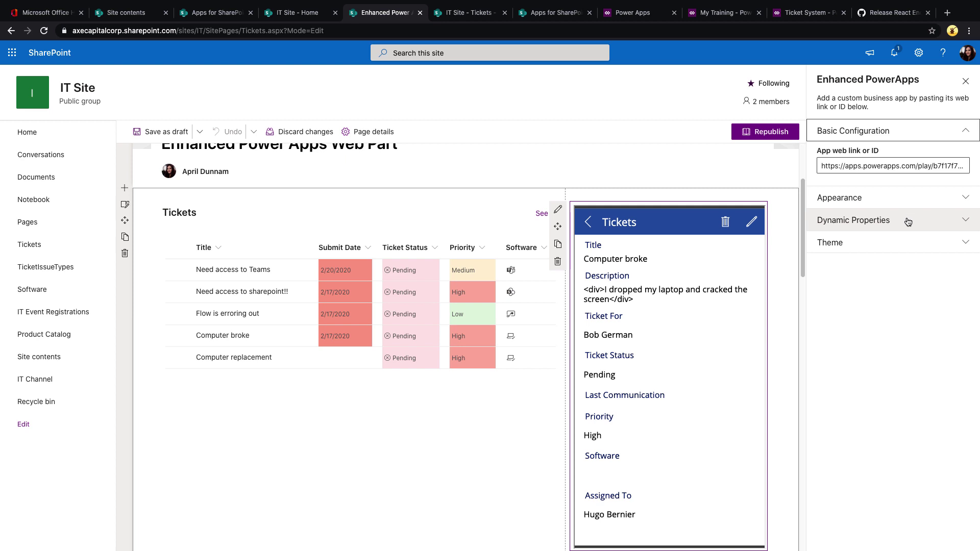
click(924, 223)
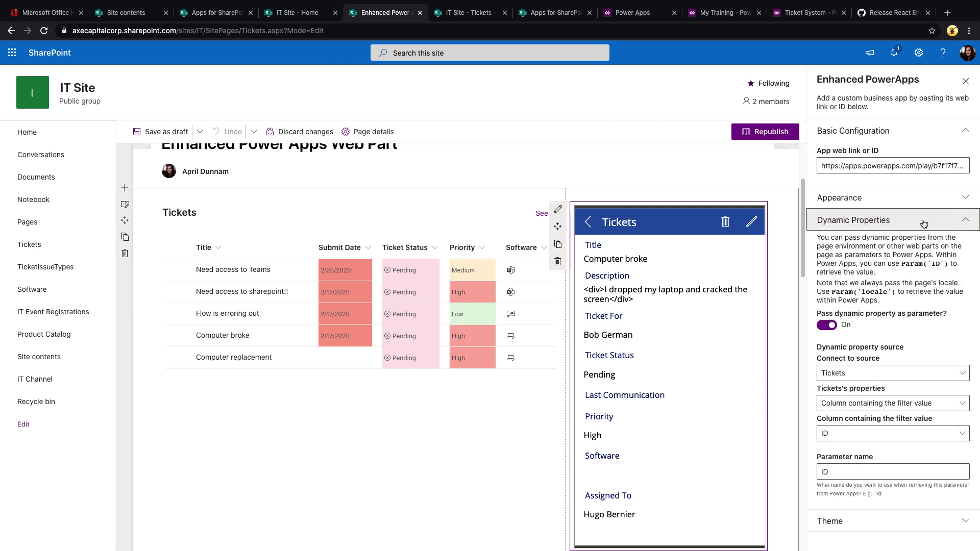
Step: Turn on Pass dynamic property with Page environment as source and Site properties selected
click(826, 325)
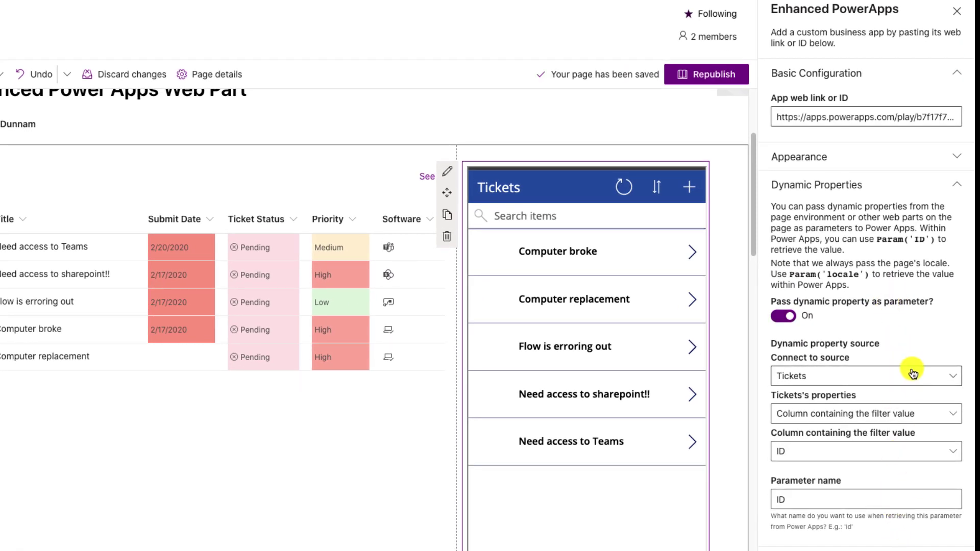
click(886, 376)
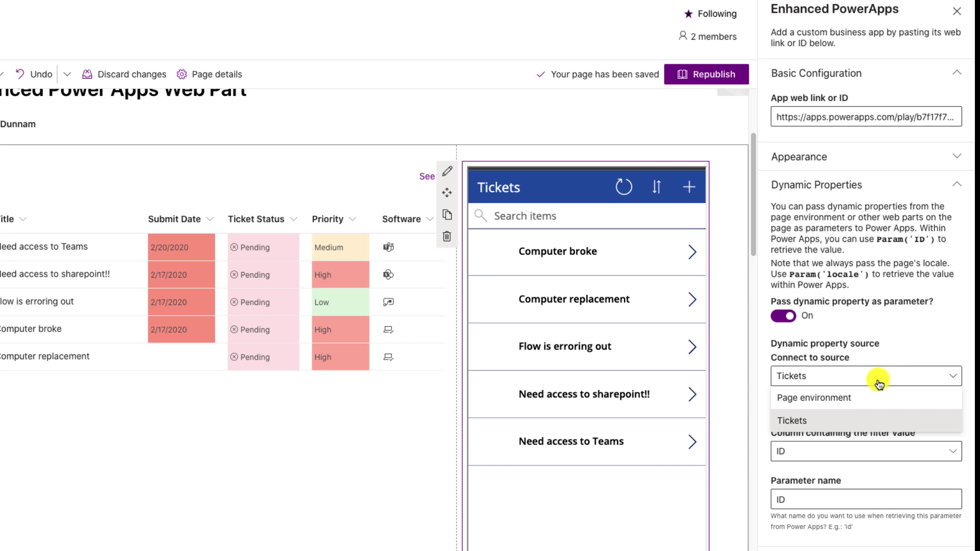
click(873, 400)
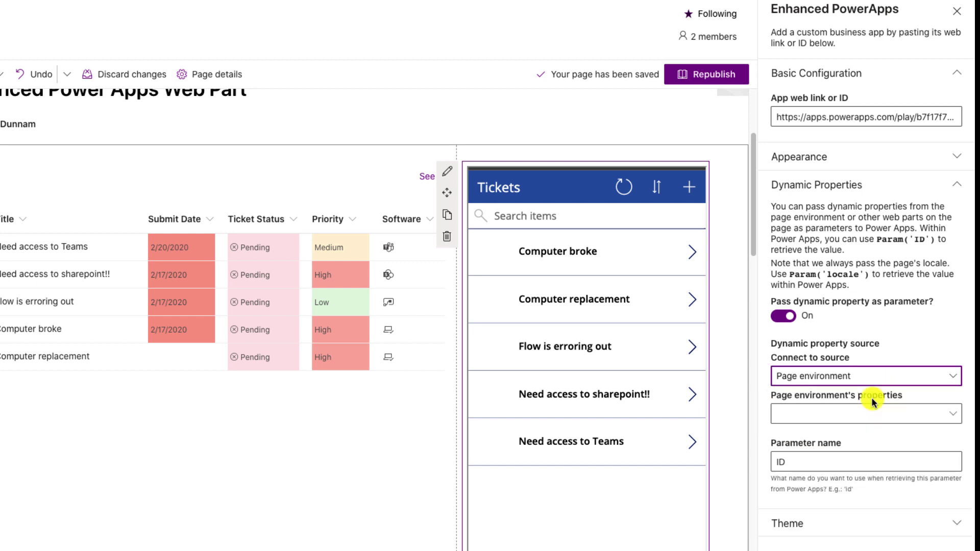
click(874, 417)
click(817, 435)
click(868, 452)
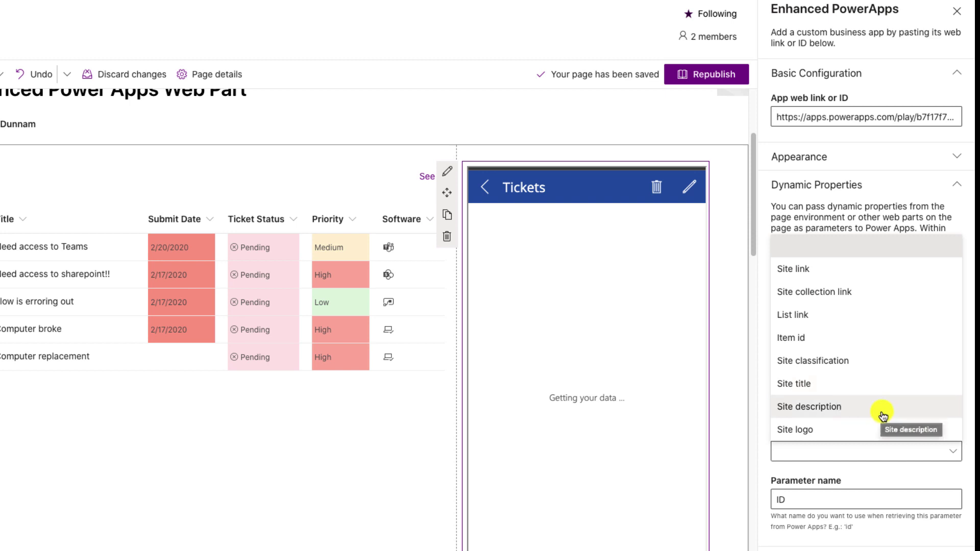
Step: Switch the dynamic property source to the Tickets list, using the column containing the filter value
click(849, 203)
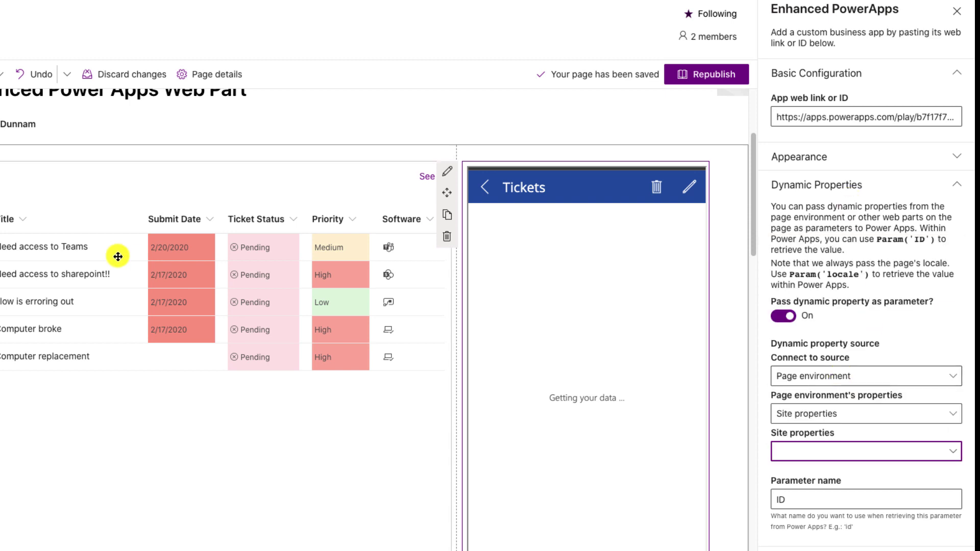
click(807, 382)
click(807, 423)
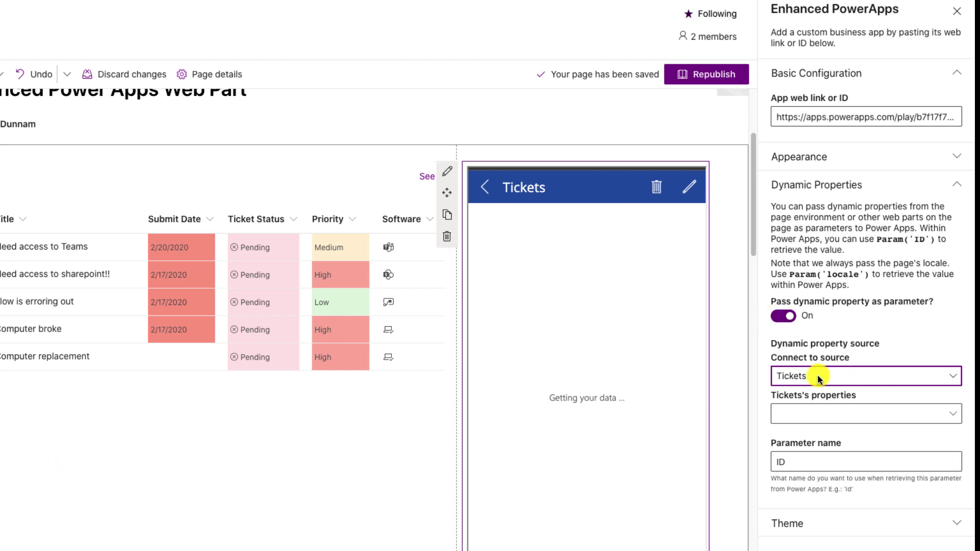
click(875, 415)
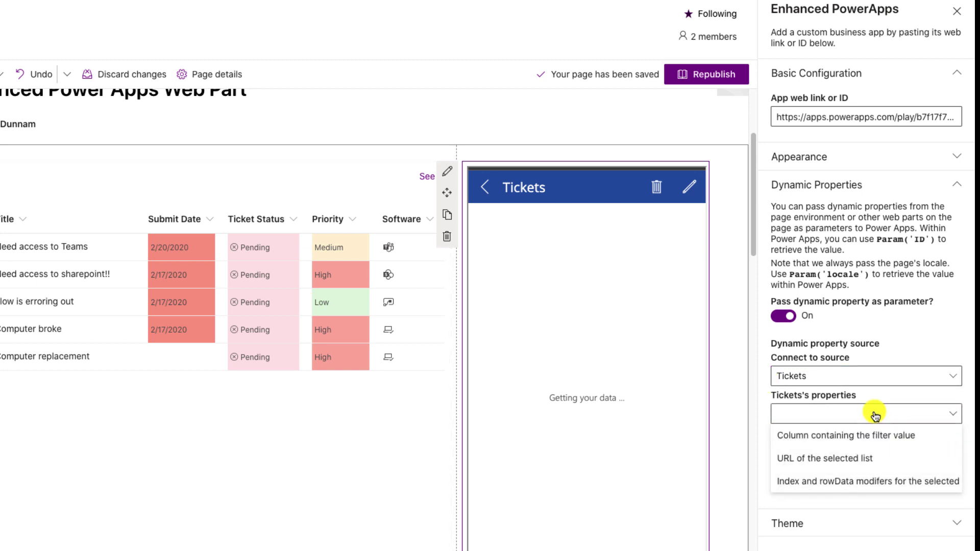
click(899, 440)
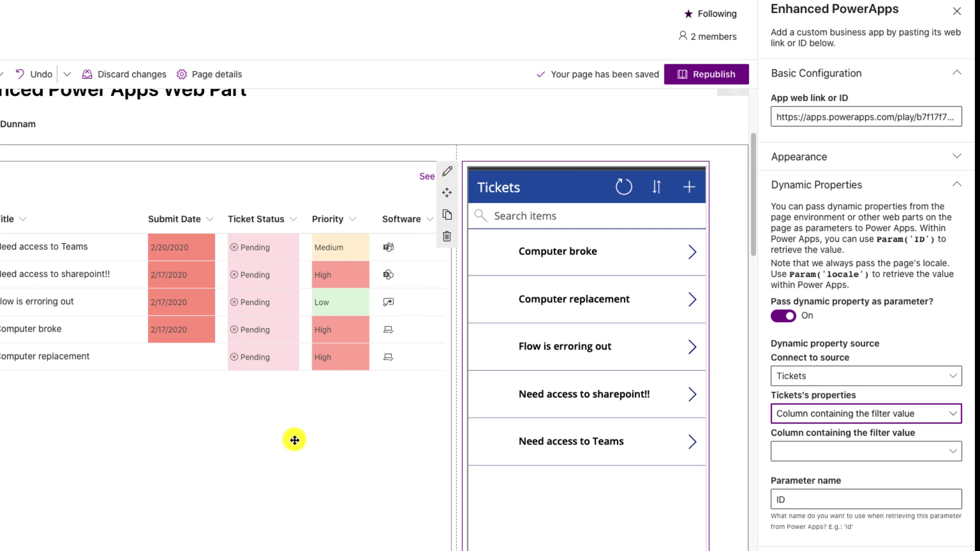
Step: Pass the ID column as parameter ID, then go to the Ticket System app in Power Apps Studio
click(861, 456)
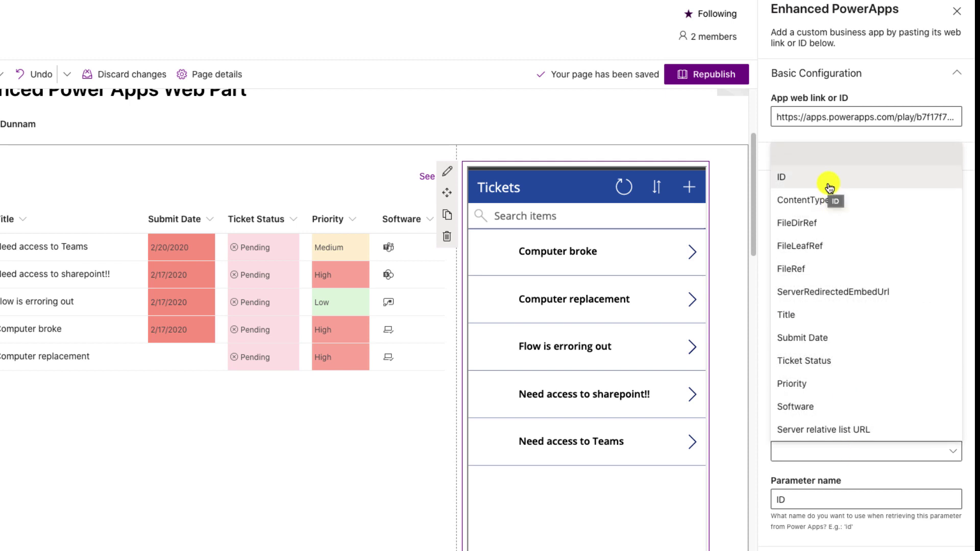
click(828, 185)
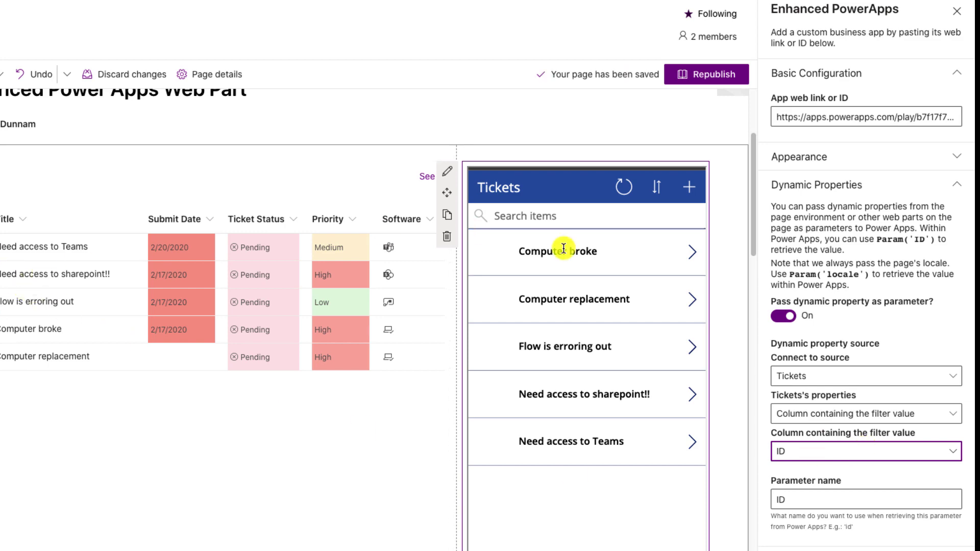
click(813, 470)
click(834, 497)
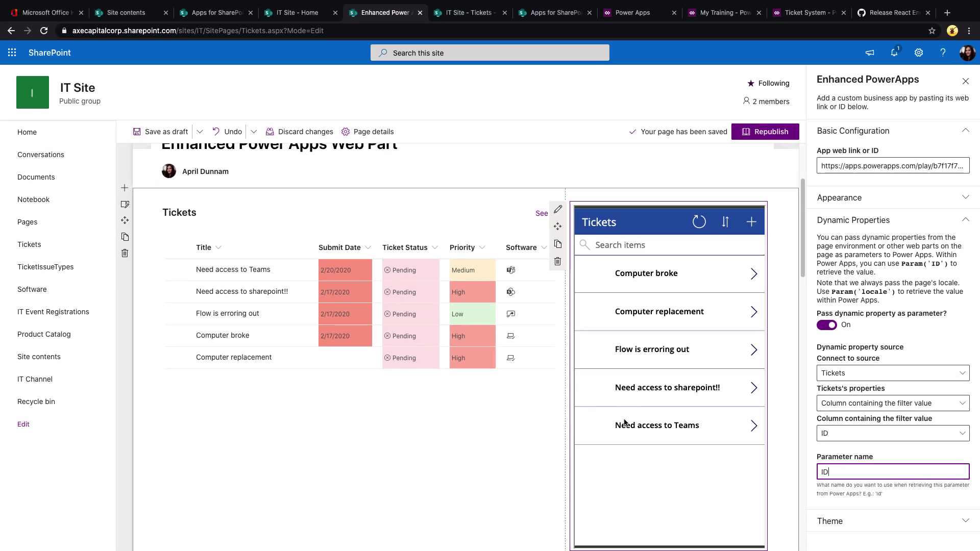
click(467, 20)
click(807, 12)
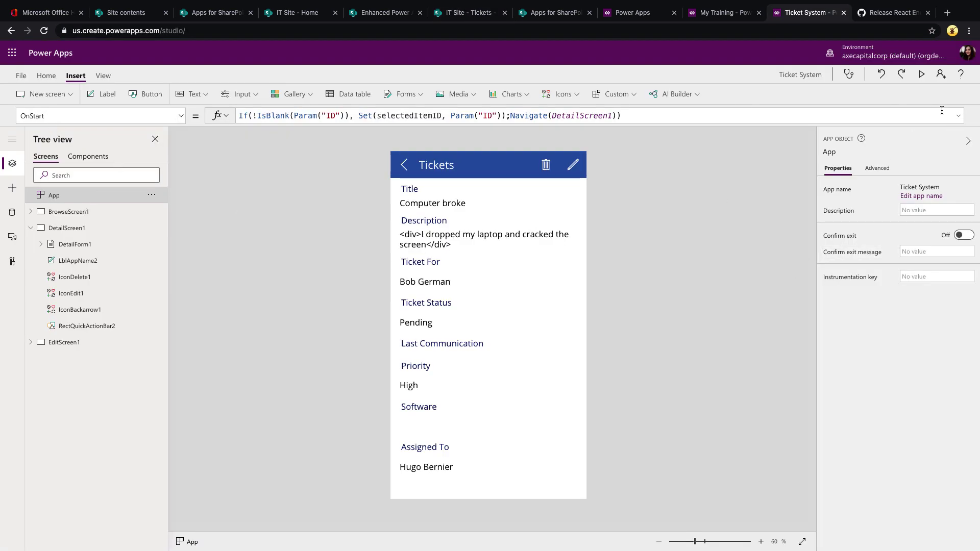
Step: Format the App OnStart formula reading Param("ID") into indented lines, then show BrowseScreen1
click(959, 116)
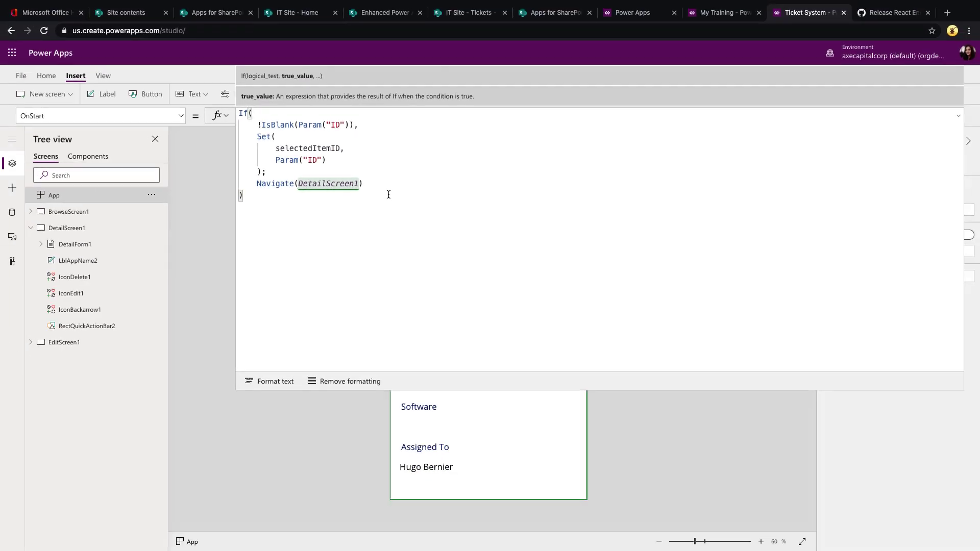
click(583, 317)
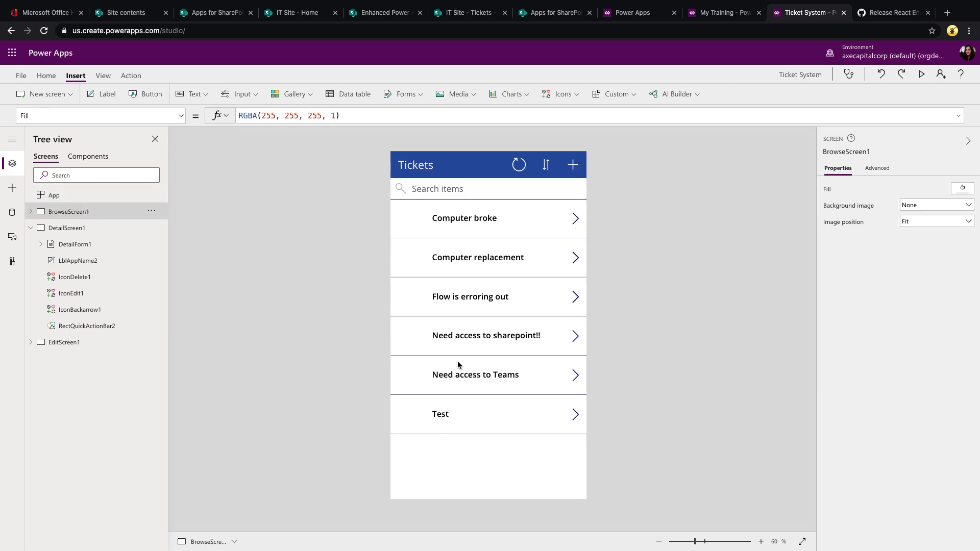
Step: Format DetailForm1's Item formula, with its BrowseGallery1 and LookUp-by-selectedItemID branches, into indented lines
click(96, 229)
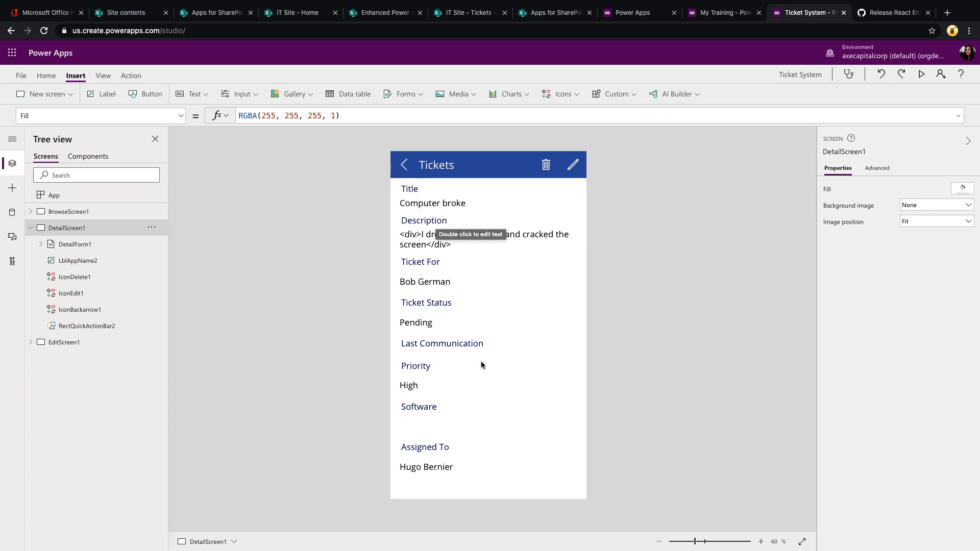
click(111, 248)
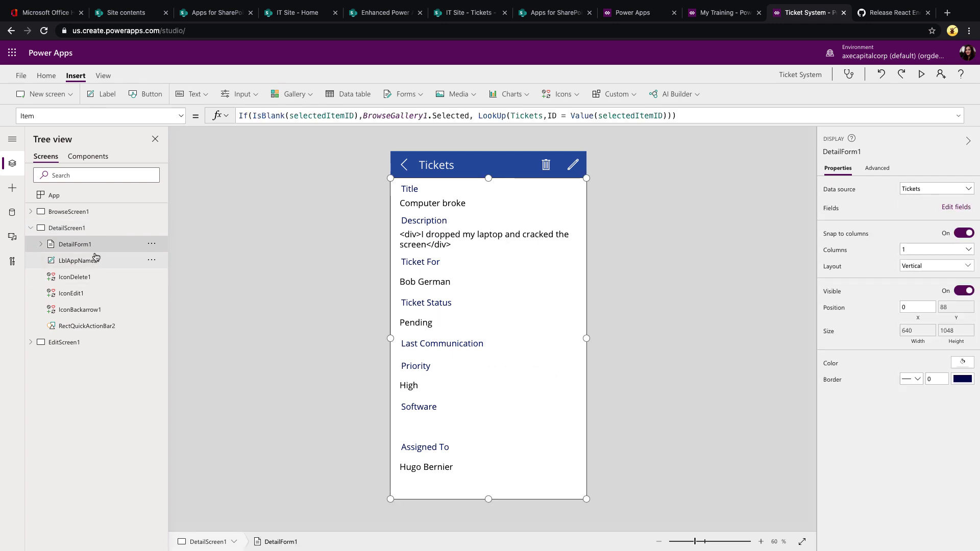
click(86, 116)
click(958, 116)
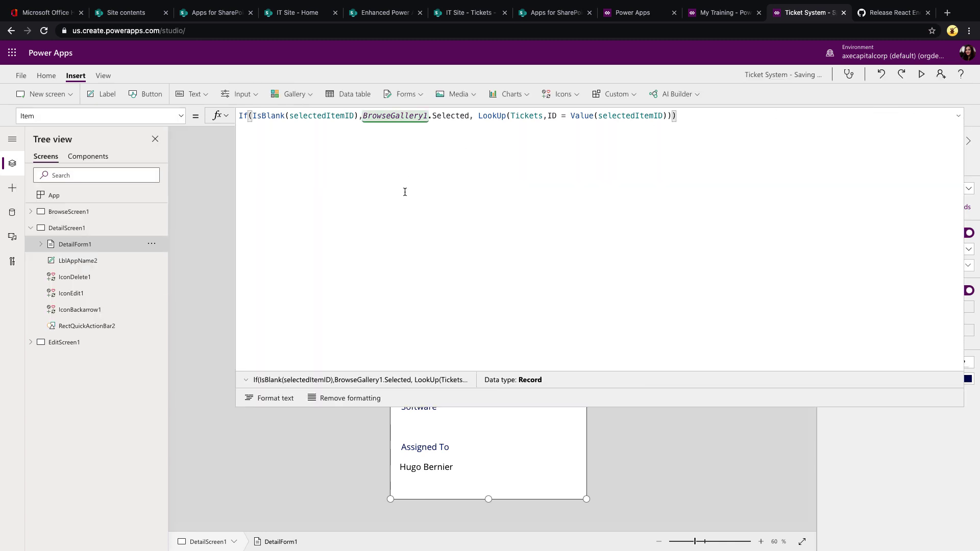
click(271, 399)
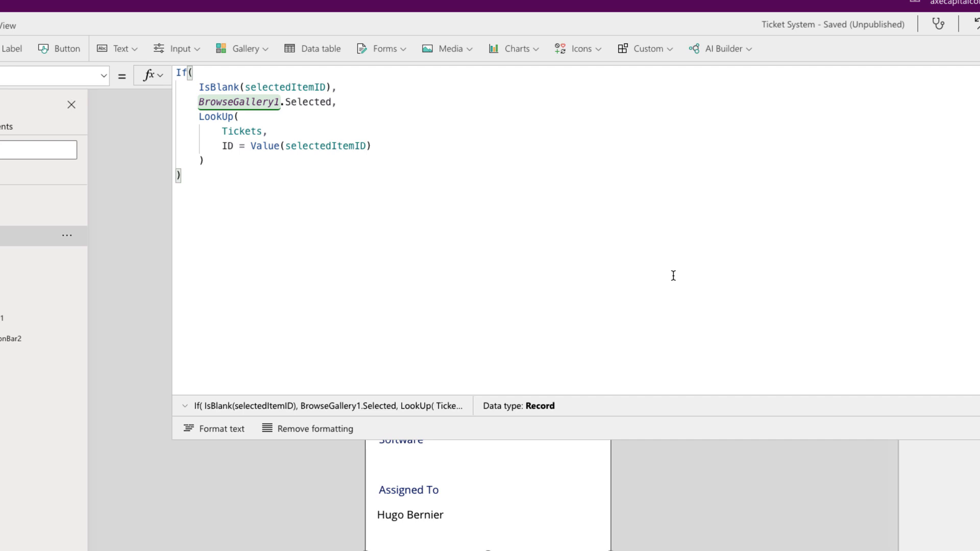
click(351, 102)
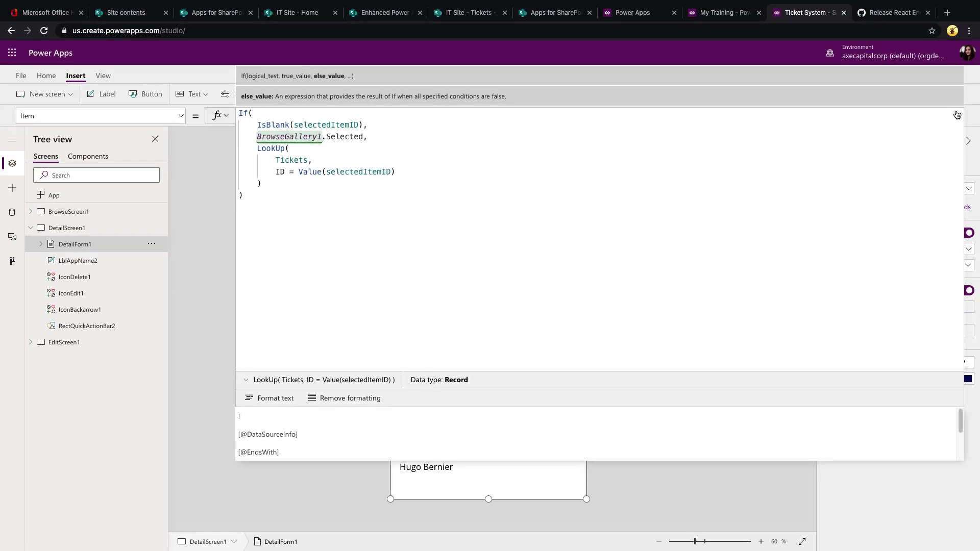
click(957, 114)
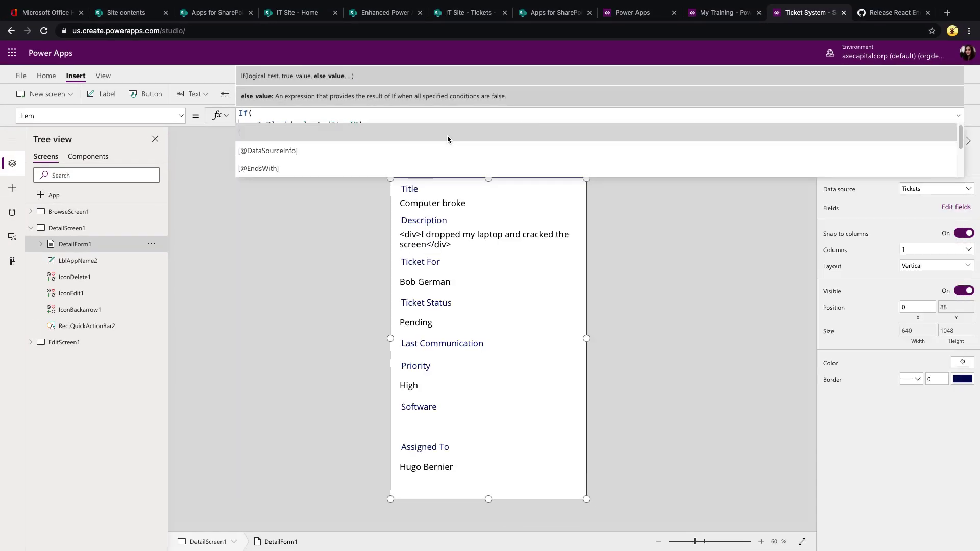
Step: Keep ID as the parameter name and pass the defaultStateBackground theme variant to the app
click(405, 13)
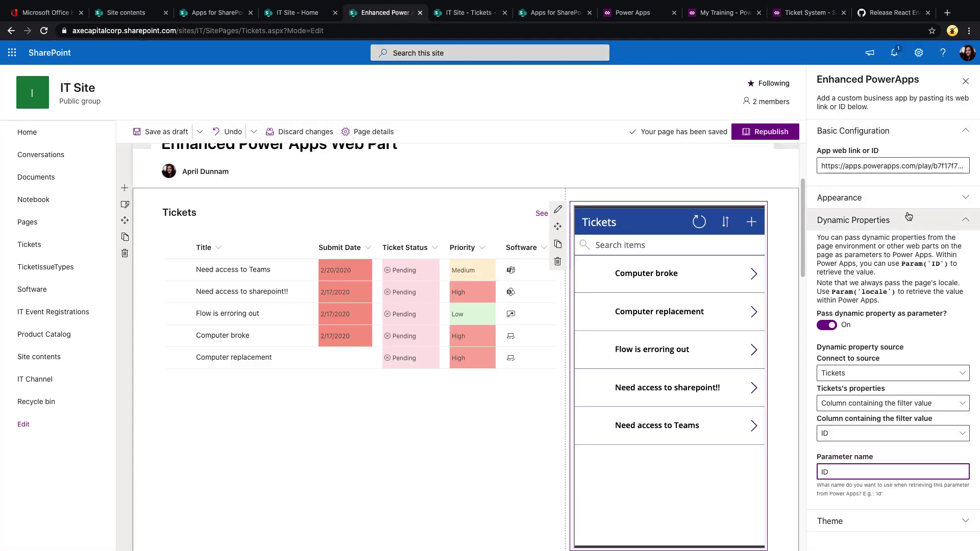
click(914, 383)
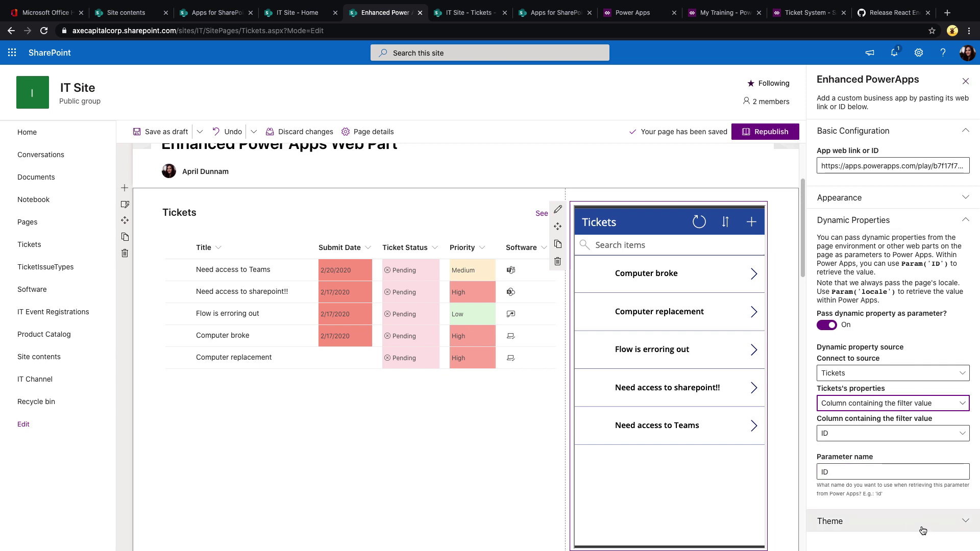
click(923, 531)
scroll(923, 480, down, 2)
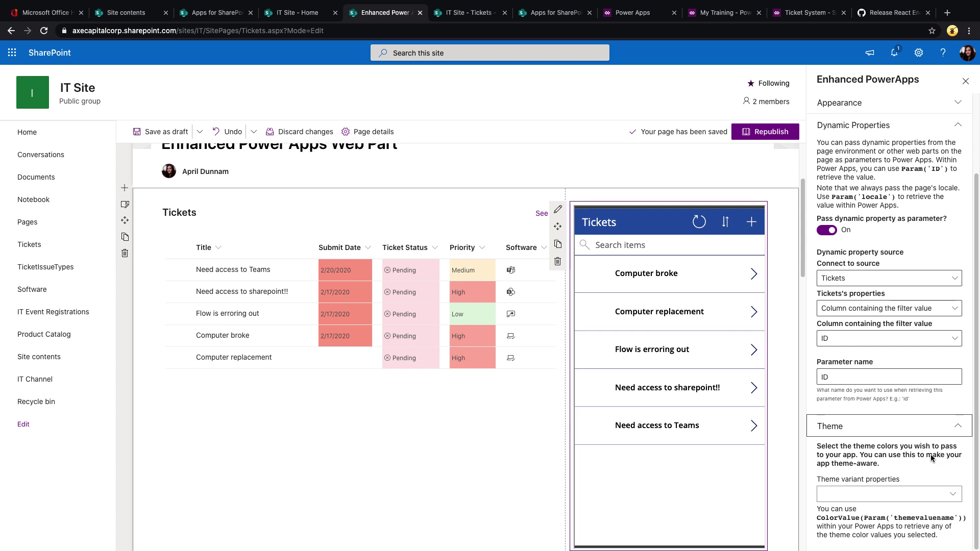
click(859, 499)
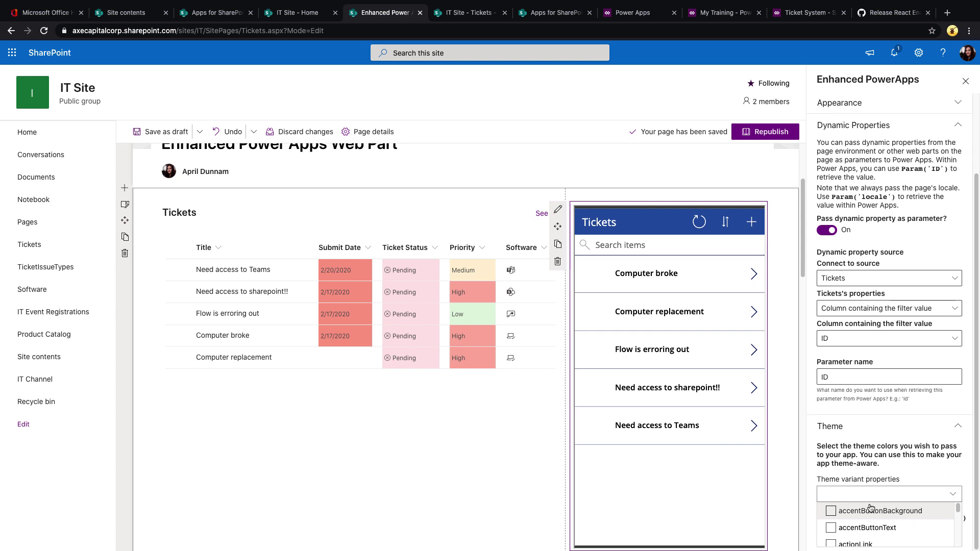
scroll(899, 514, down, 3)
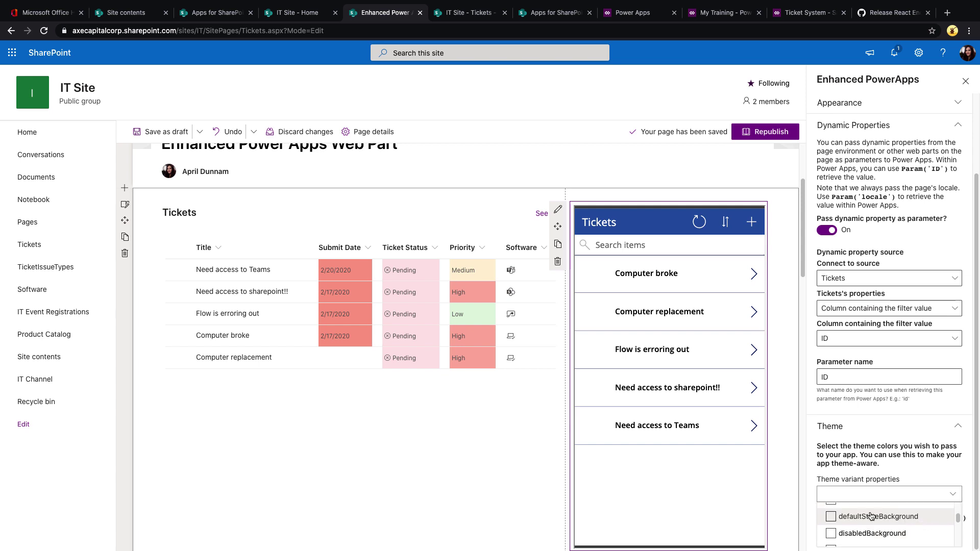
click(832, 519)
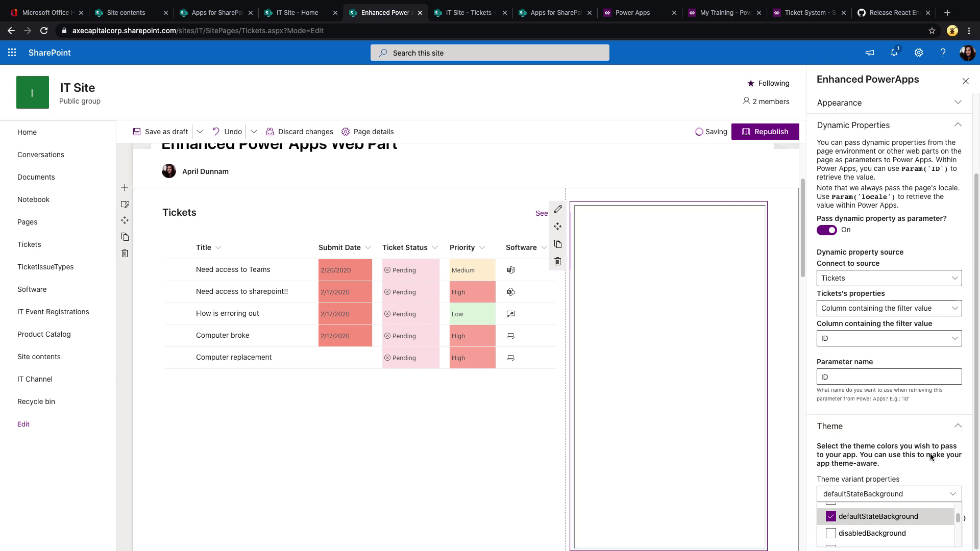
click(935, 504)
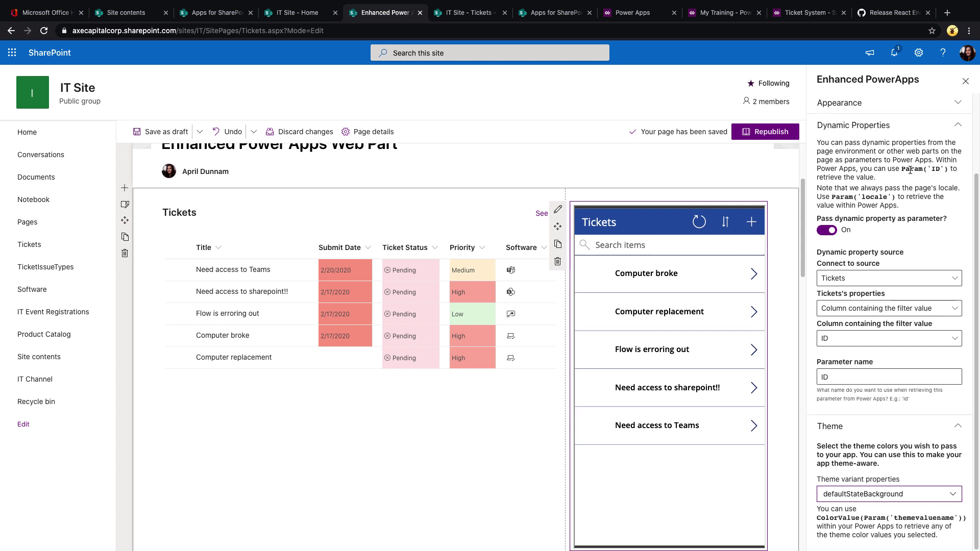
Step: Select the BrowseScreen1 header rectangle RectQuickActionBar1 and bring up its Fill formula
click(966, 81)
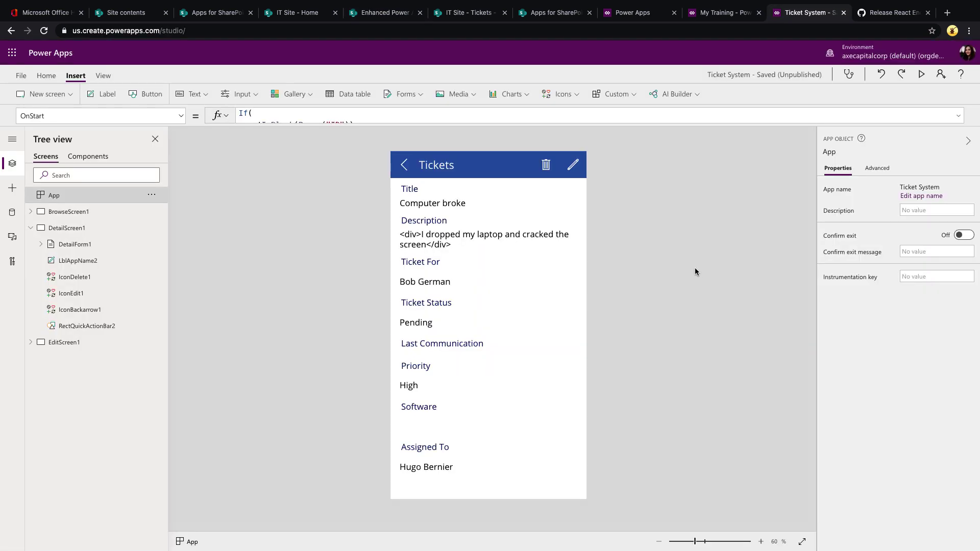
click(71, 211)
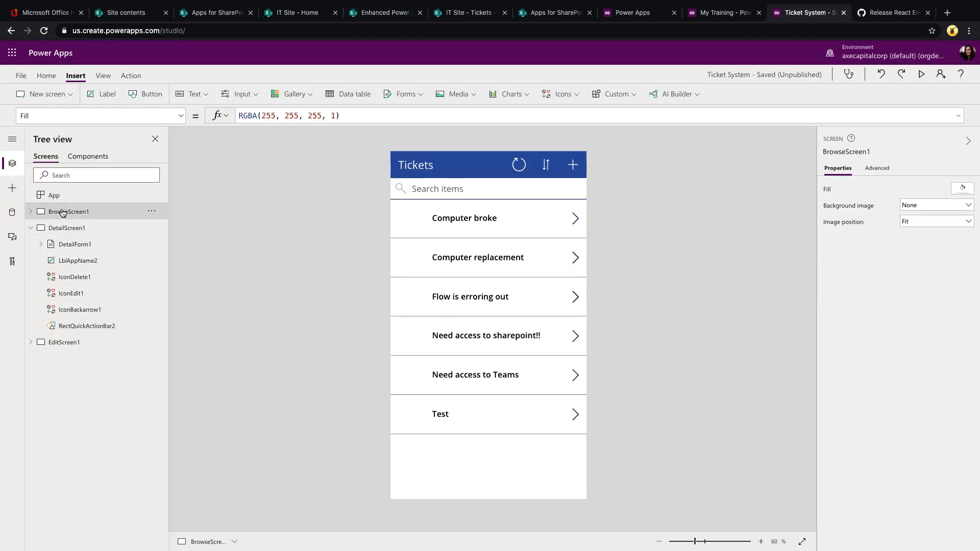
click(459, 172)
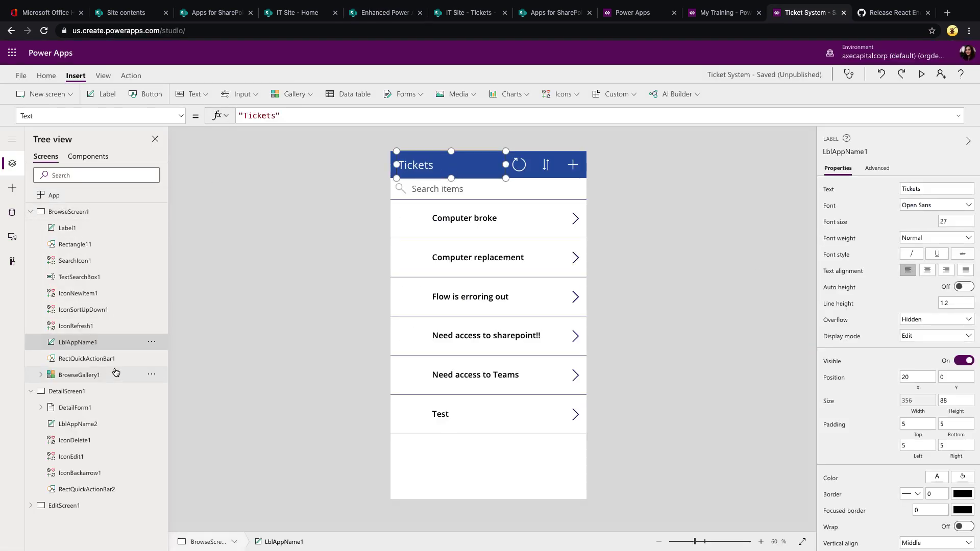
click(87, 358)
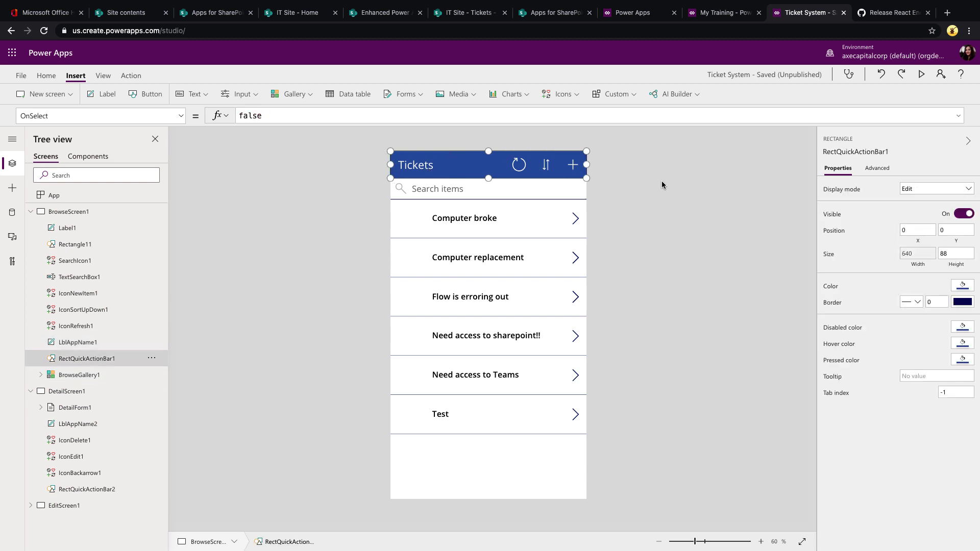
click(181, 117)
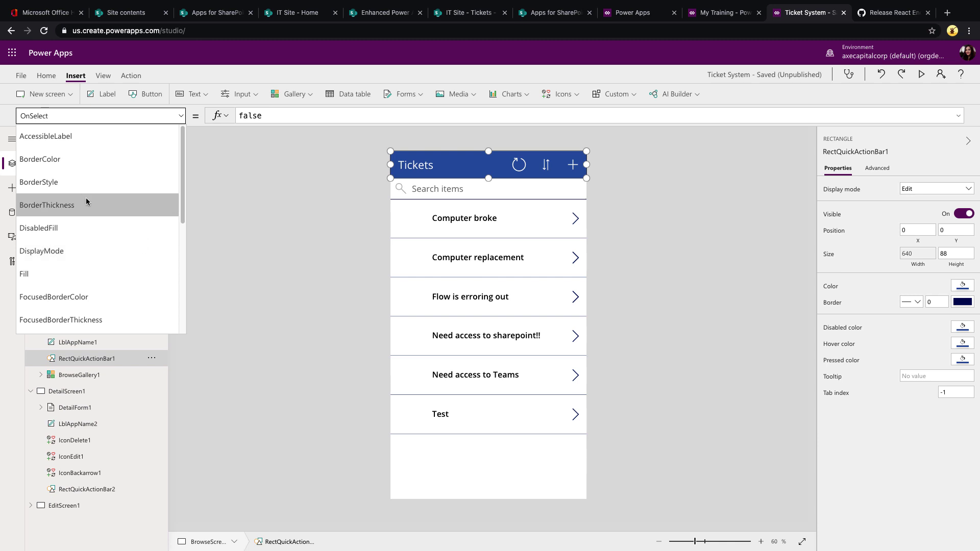
scroll(87, 204, down, 3)
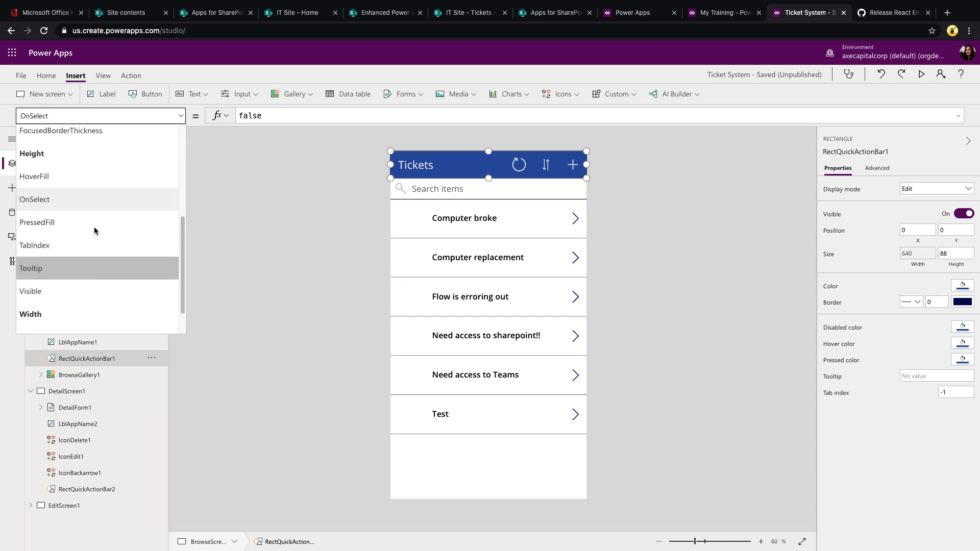
scroll(94, 230, up, 2)
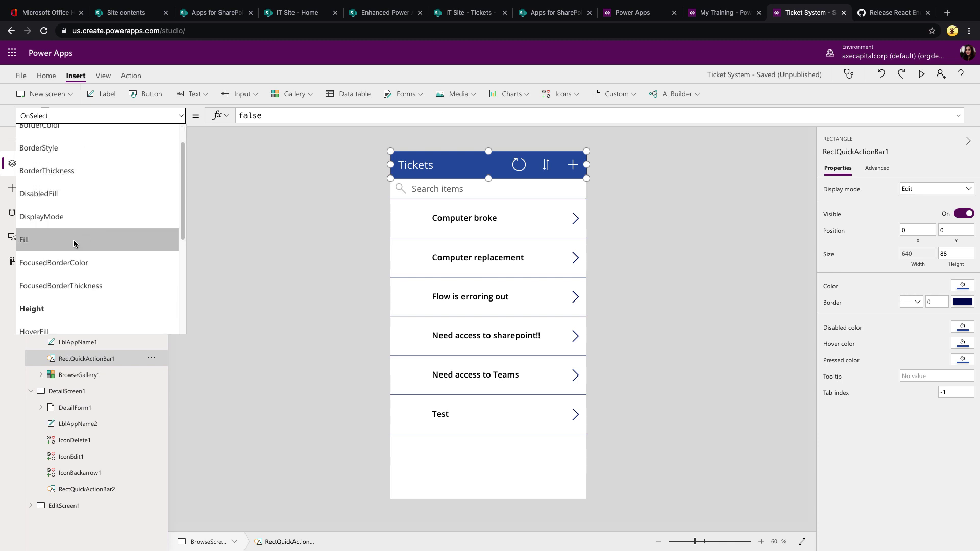
click(74, 239)
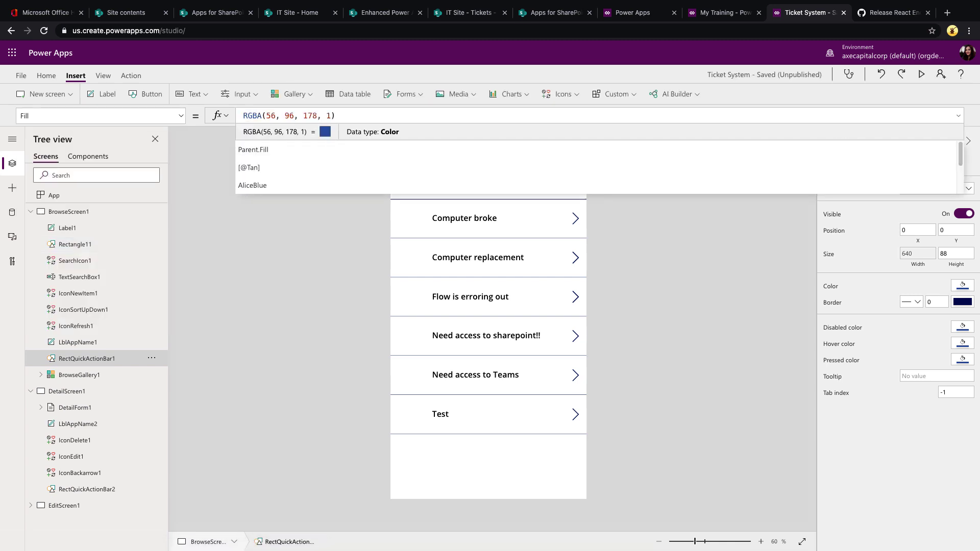
Step: Make the Fill If(!IsBlank(Param("defaultStateBackground")), ColorValue(...), RGBA(56, 96, 178, 1))
text(If( )
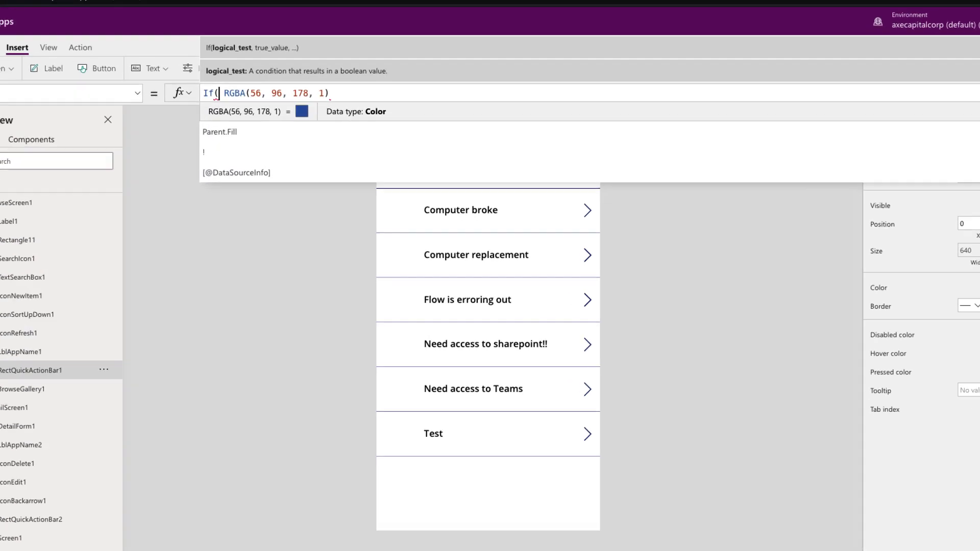
text(!IsBlank()
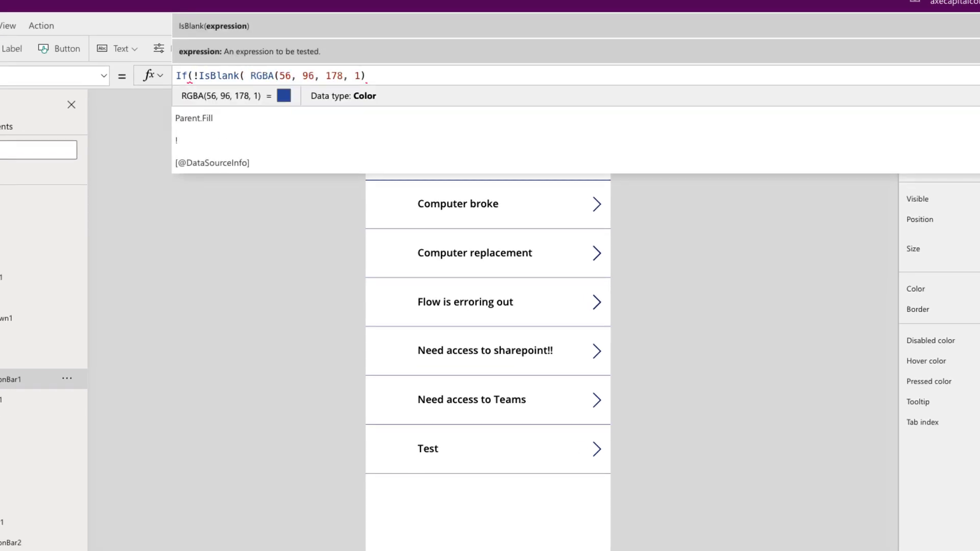
text(Param("defaultStateBackground"))
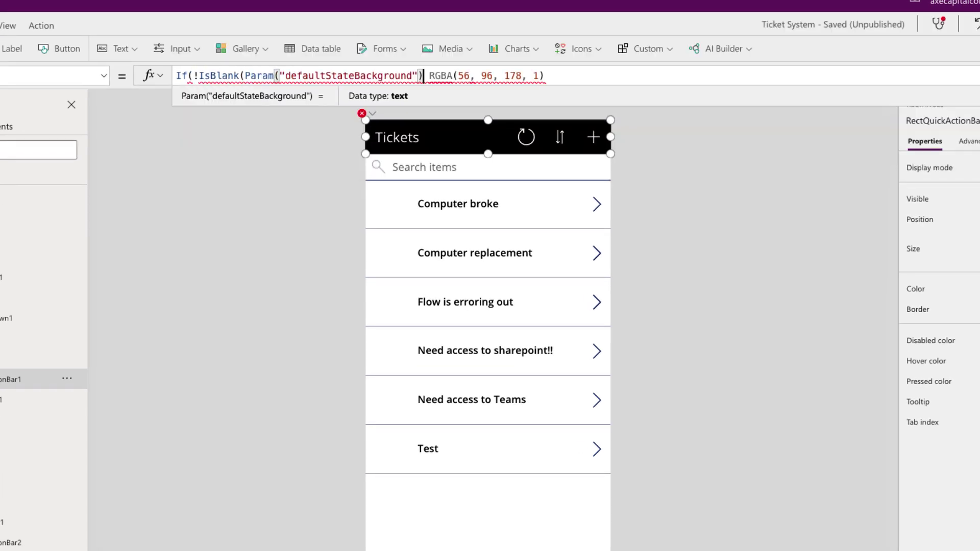
text(),)
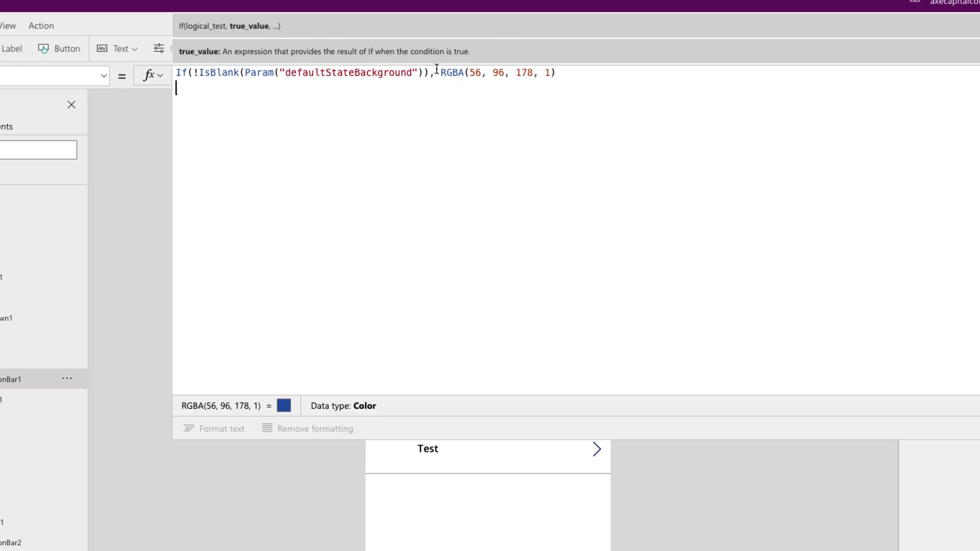
click(438, 72)
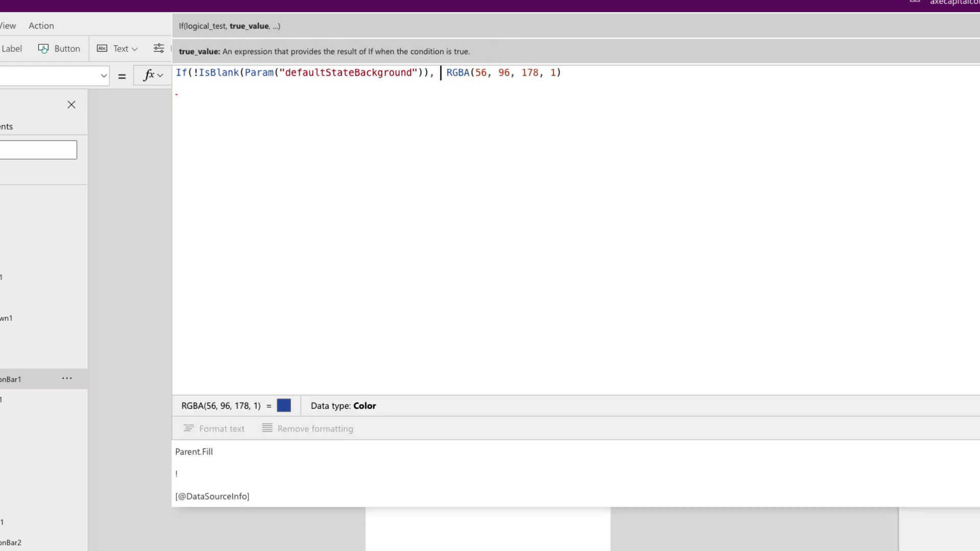
text(Colo)
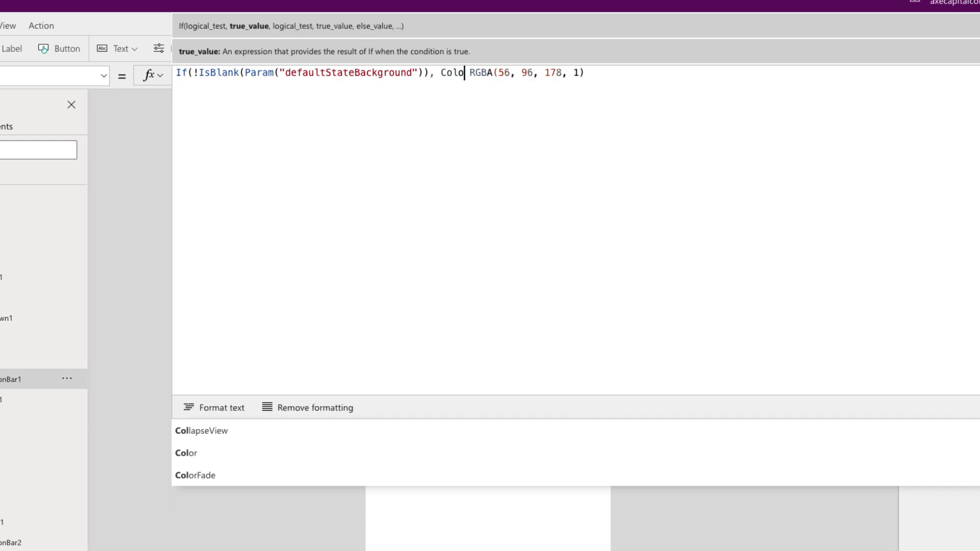
text(rValue( )
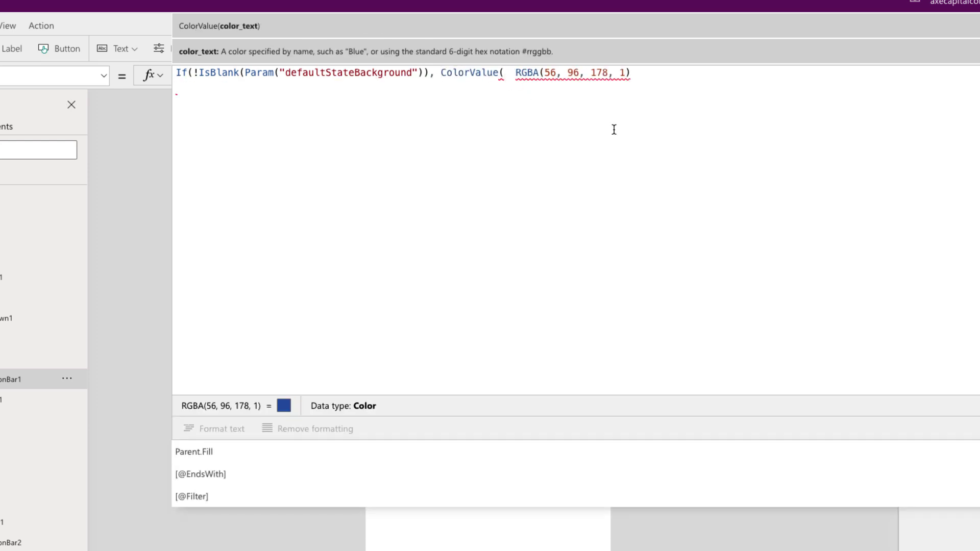
text(Pr)
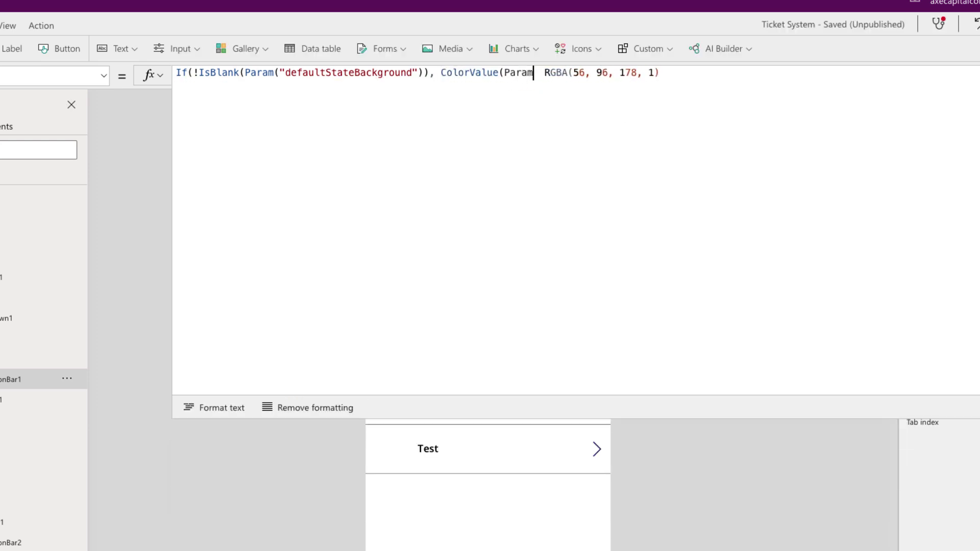
text(("defa)
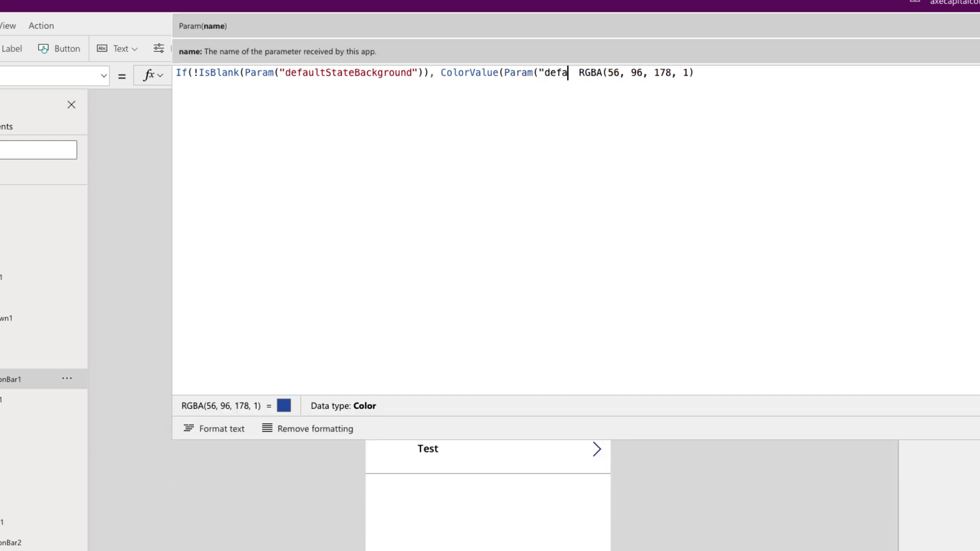
text(ultS)
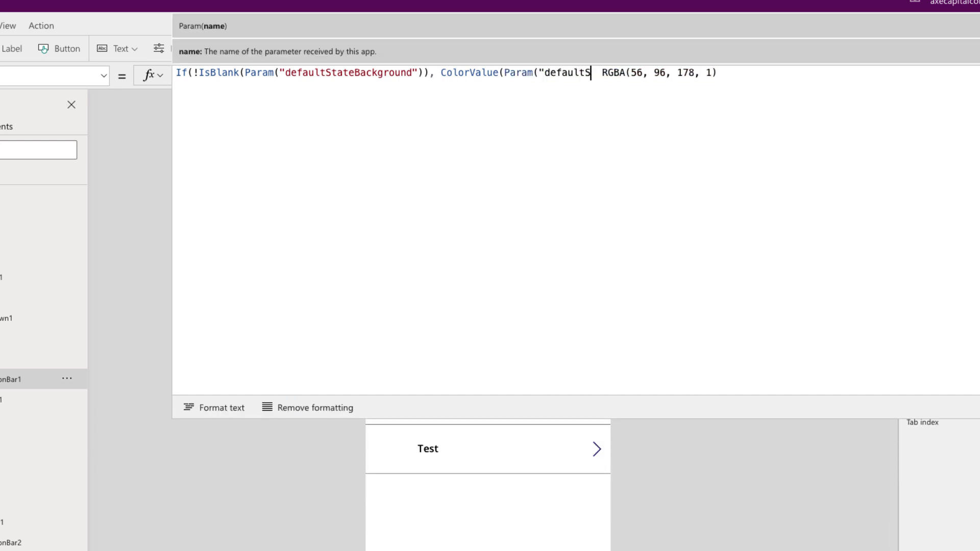
text(tateBackground")),)
click(881, 72)
text()),)
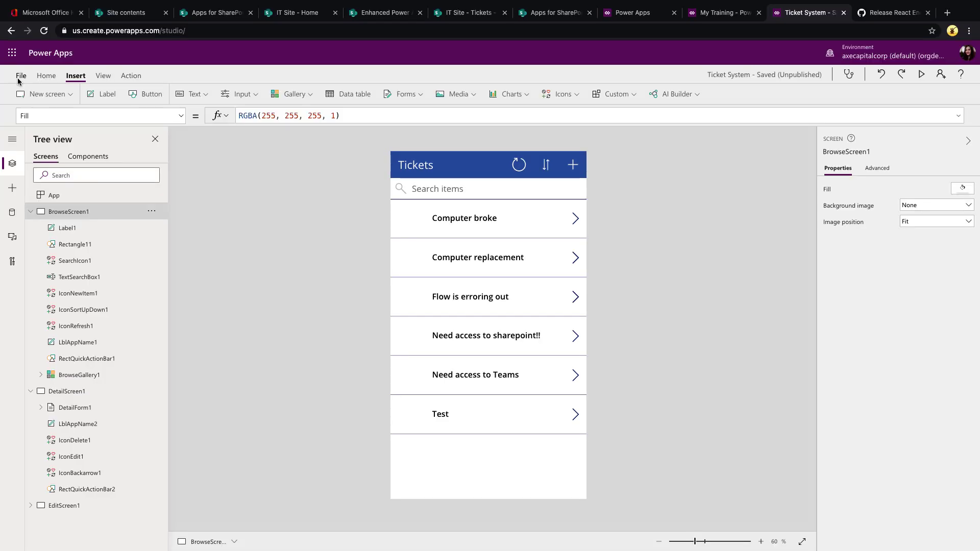
Step: Save the Ticket System app and return to the SharePoint Tickets page
click(19, 77)
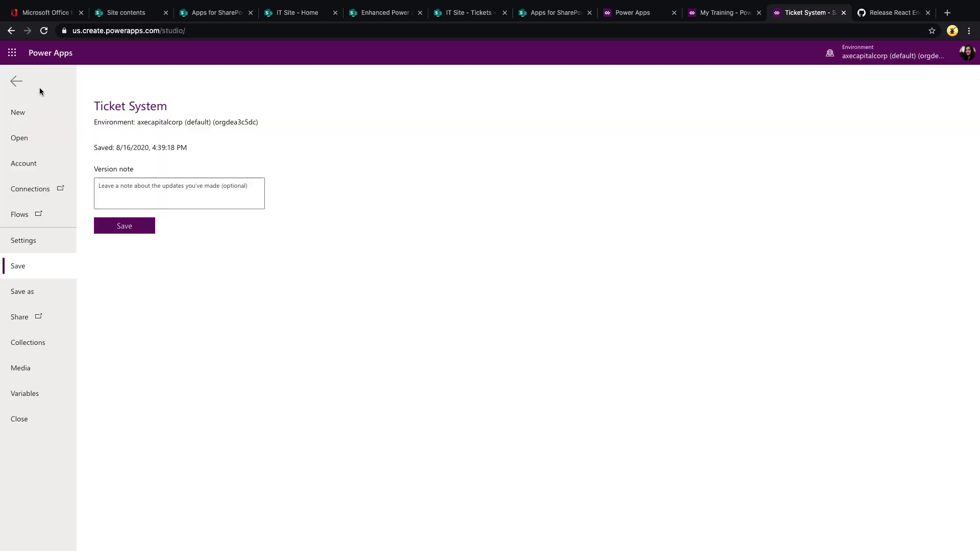
click(115, 220)
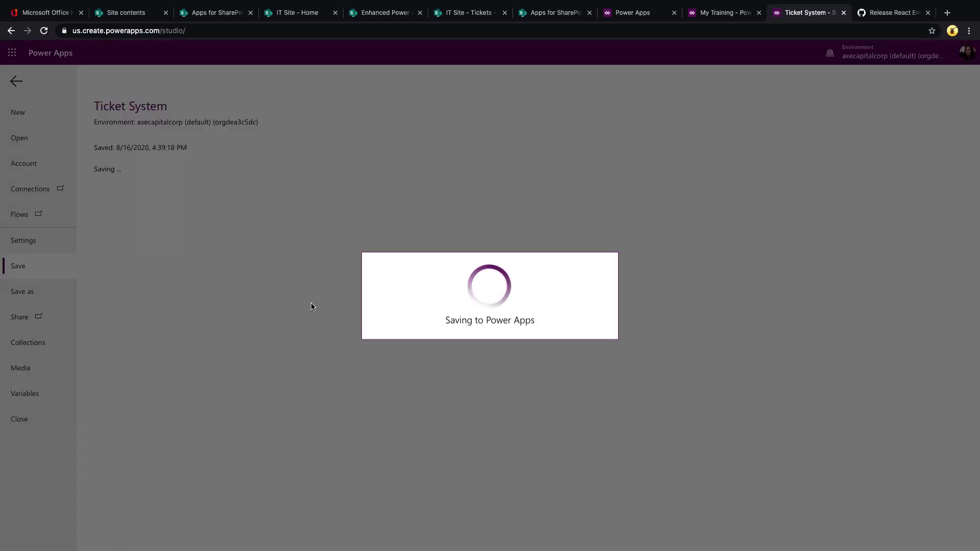
key(super+r)
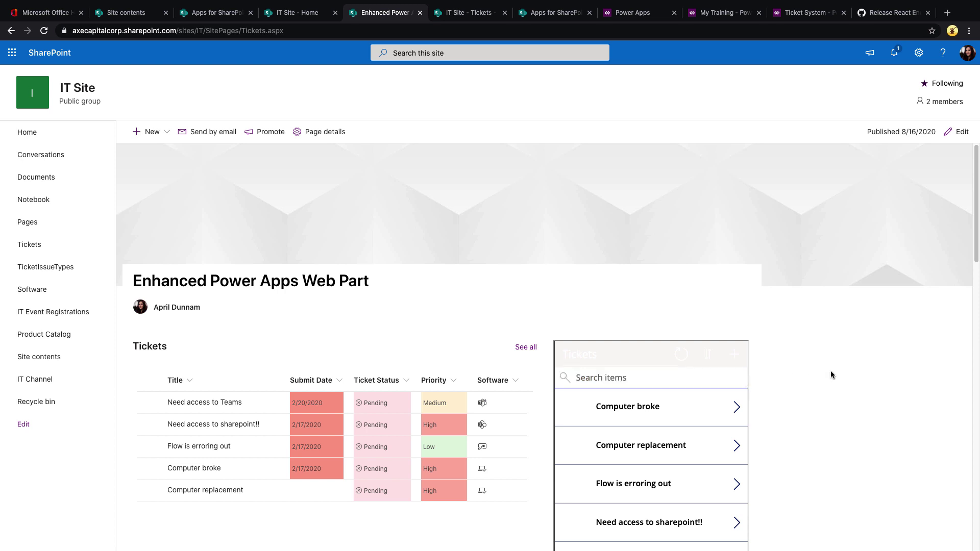
scroll(832, 369, down, 4)
scroll(835, 370, up, 4)
Step: Edit the page and show the embedded tickets app web part's Appearance settings
click(956, 132)
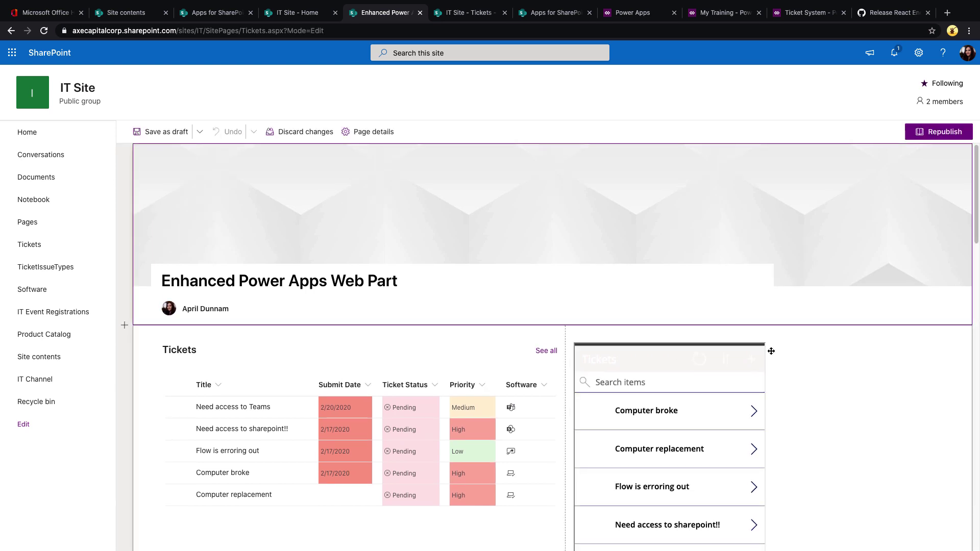
click(697, 349)
scroll(706, 340, down, 3)
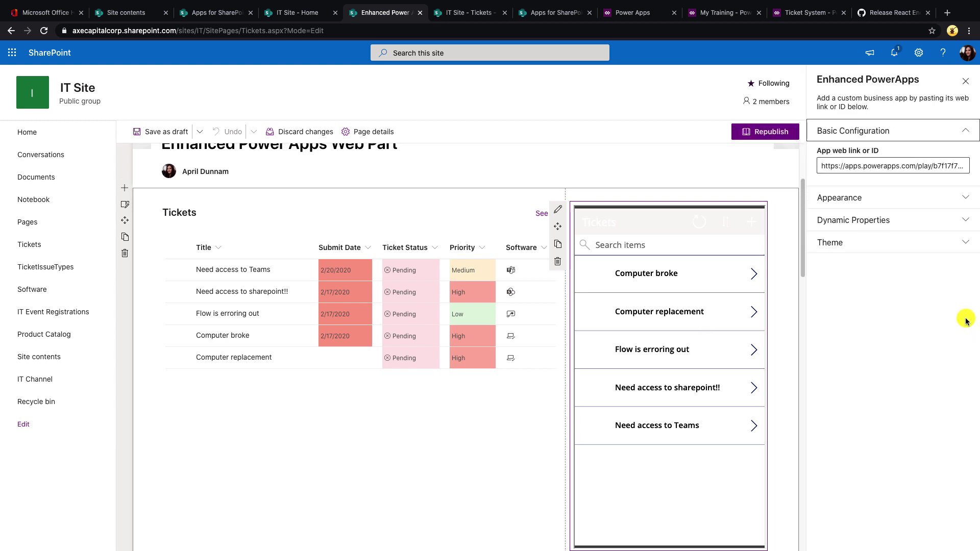
click(931, 197)
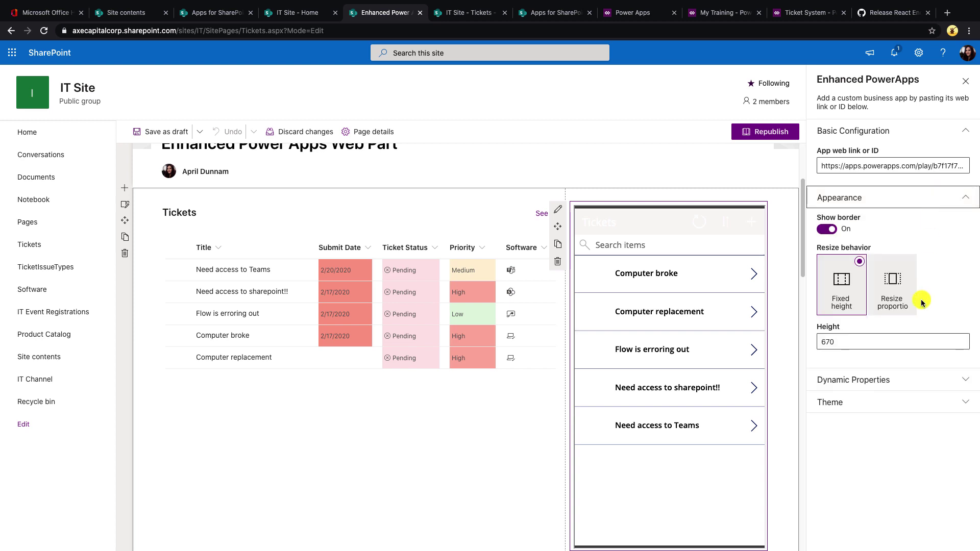
Step: Set proportional resizing, trying 16:9, 3:2, 16:10 and 4:3 before a custom 900 × 670 ratio
click(908, 304)
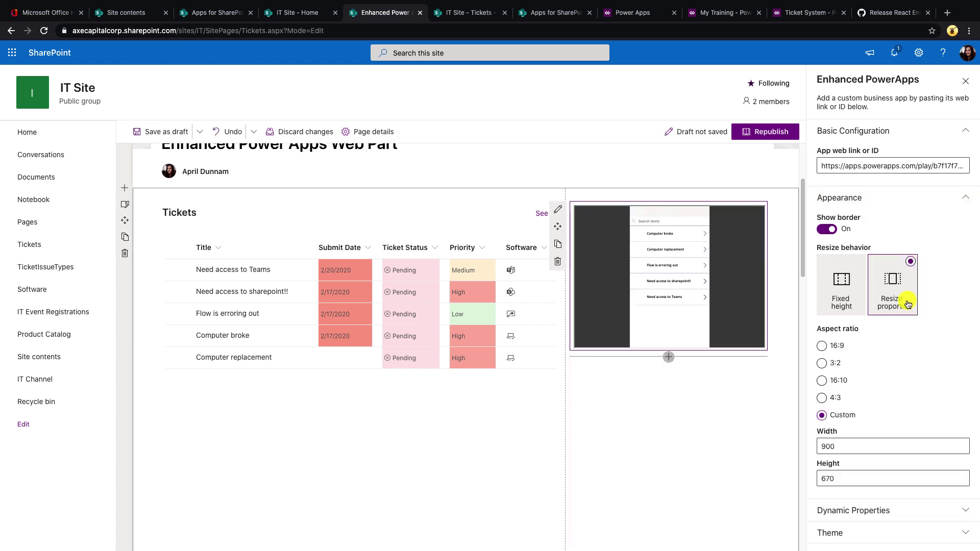
click(822, 346)
click(823, 363)
click(823, 380)
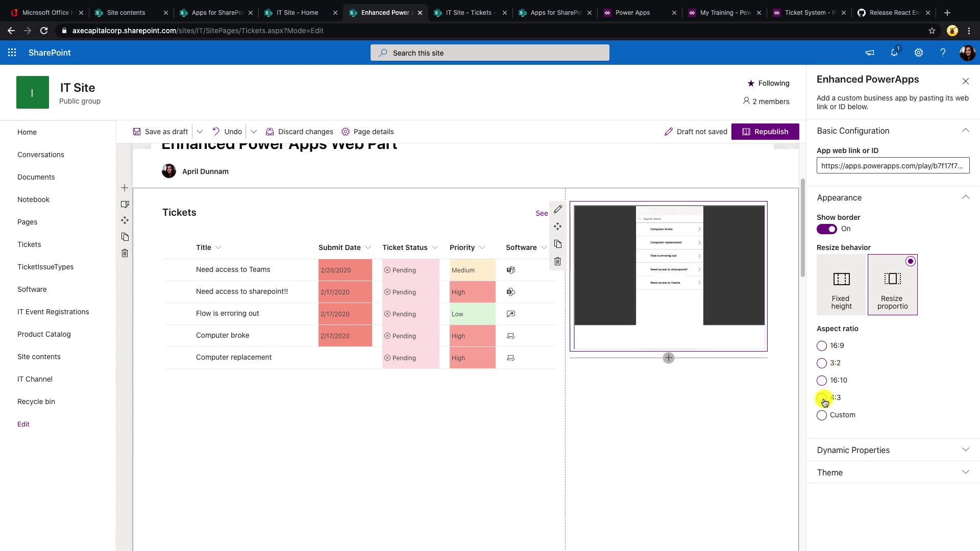
click(822, 398)
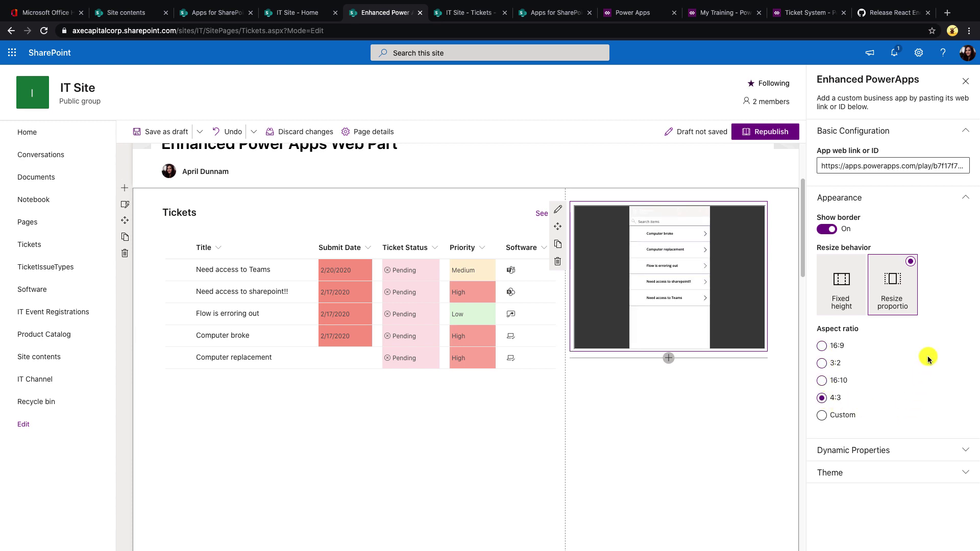
click(824, 416)
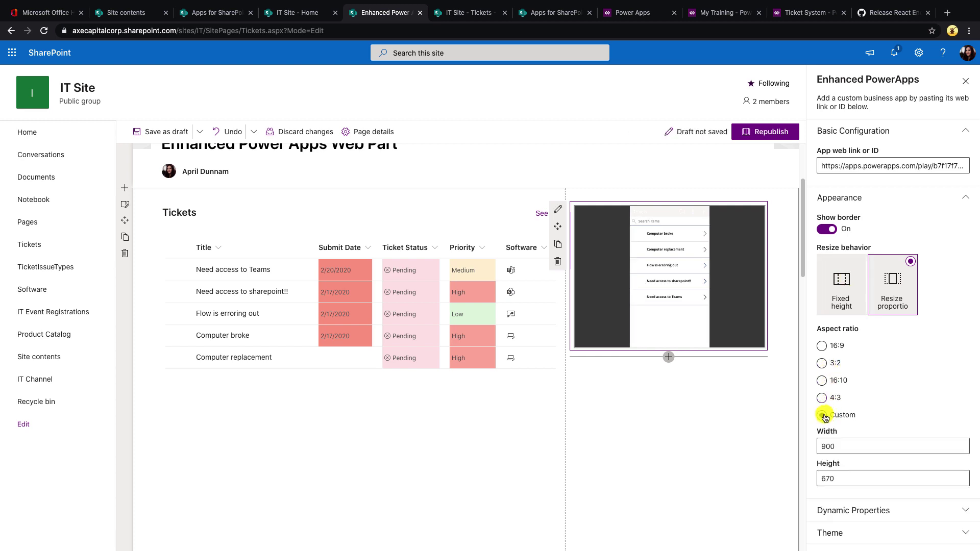
click(840, 285)
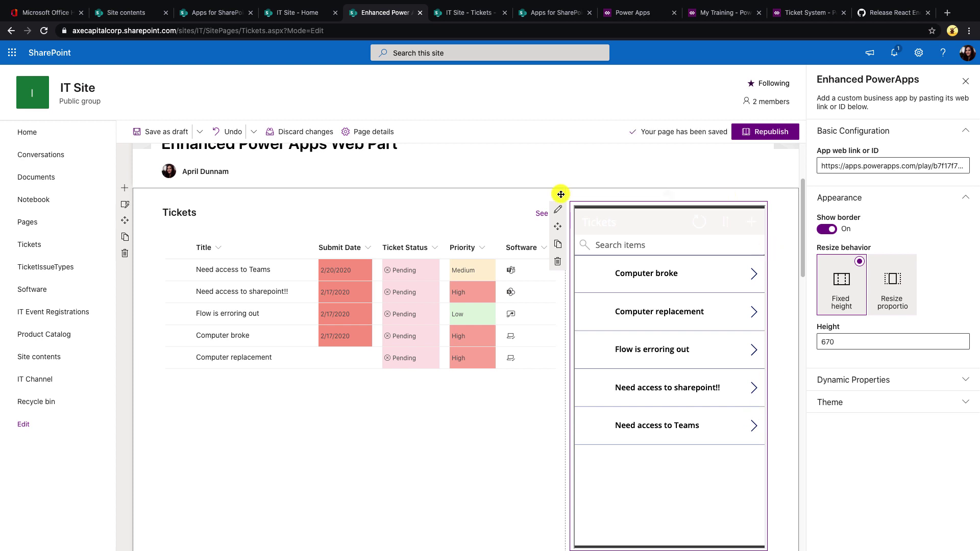
click(886, 279)
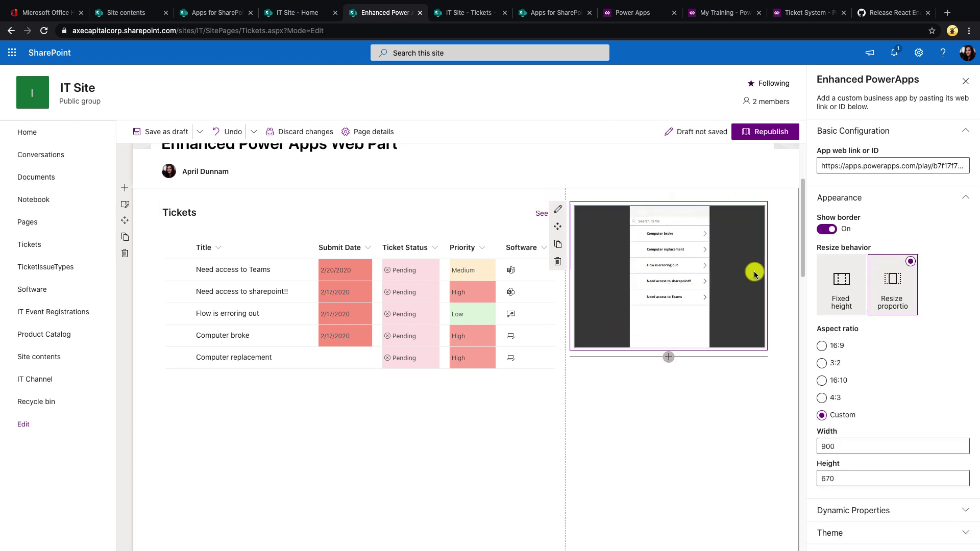
Step: Switch the web part to Fixed height and set the height to 670 after trying 500
click(847, 281)
click(849, 343)
double_click(849, 345)
text(500)
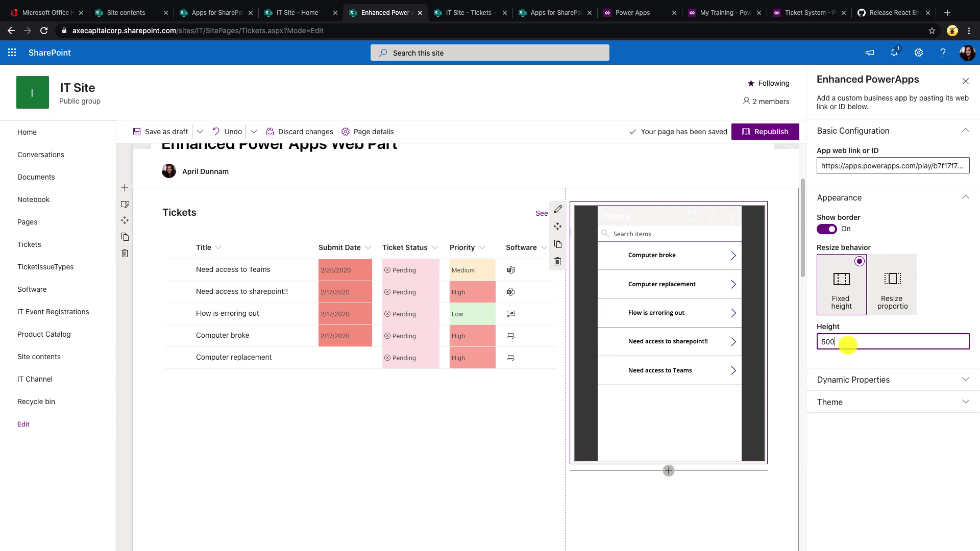
key(BackSpace)
key(BackSpace)
key(BackSpace)
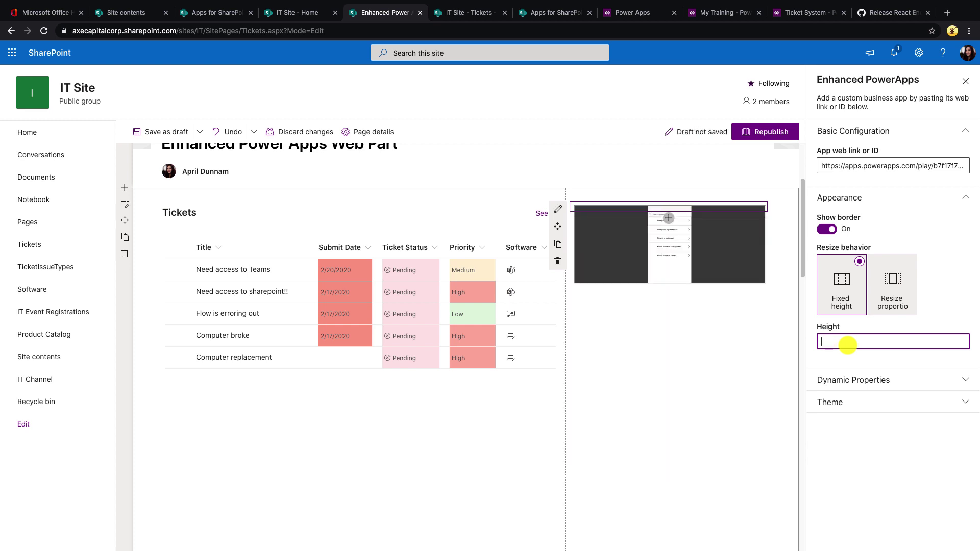
text(670)
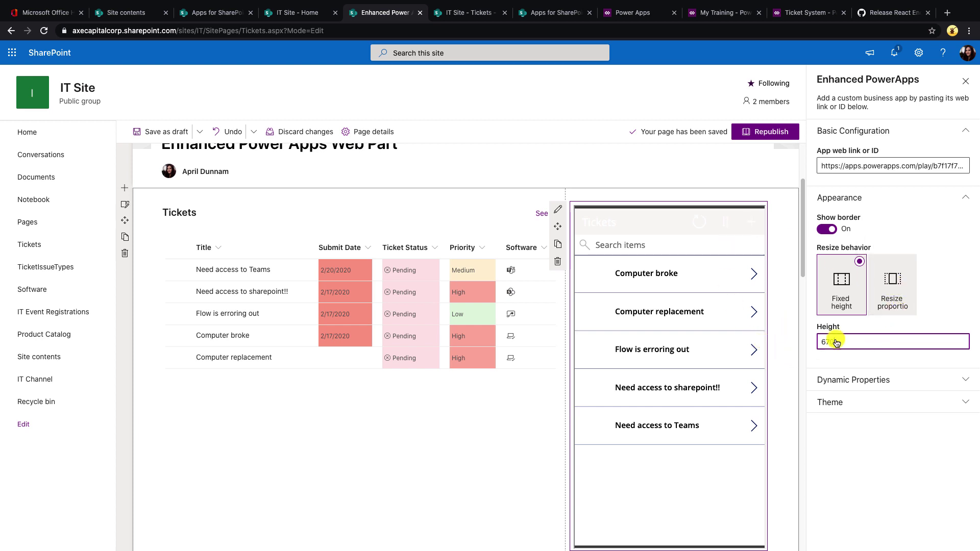
Step: Republish the Tickets page with the app at its fixed 670 height
click(785, 135)
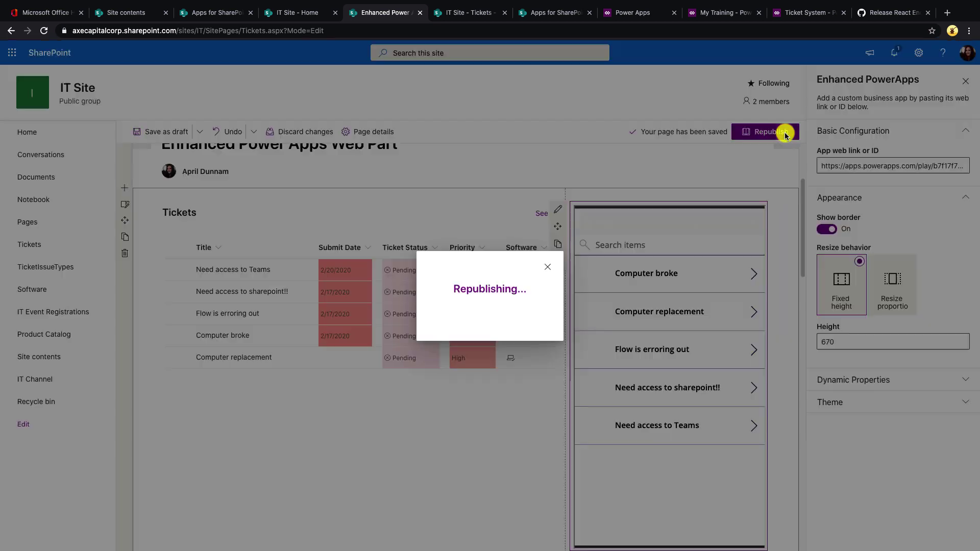